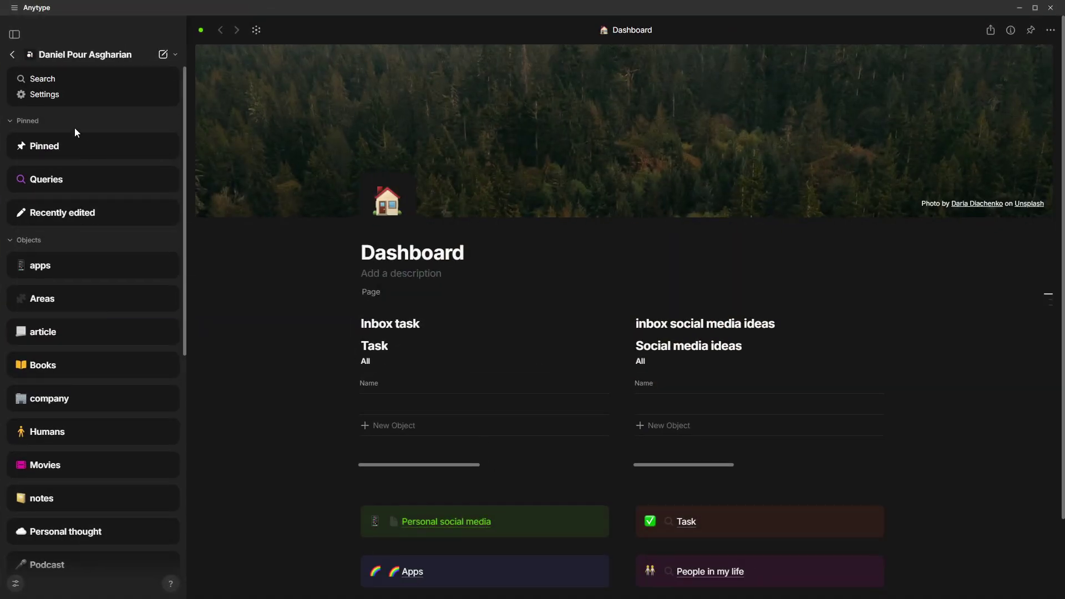
Scroll Anytype's Dashboard and open the graph of all linked workspace objects.
scroll(548, 401, "down", 2)
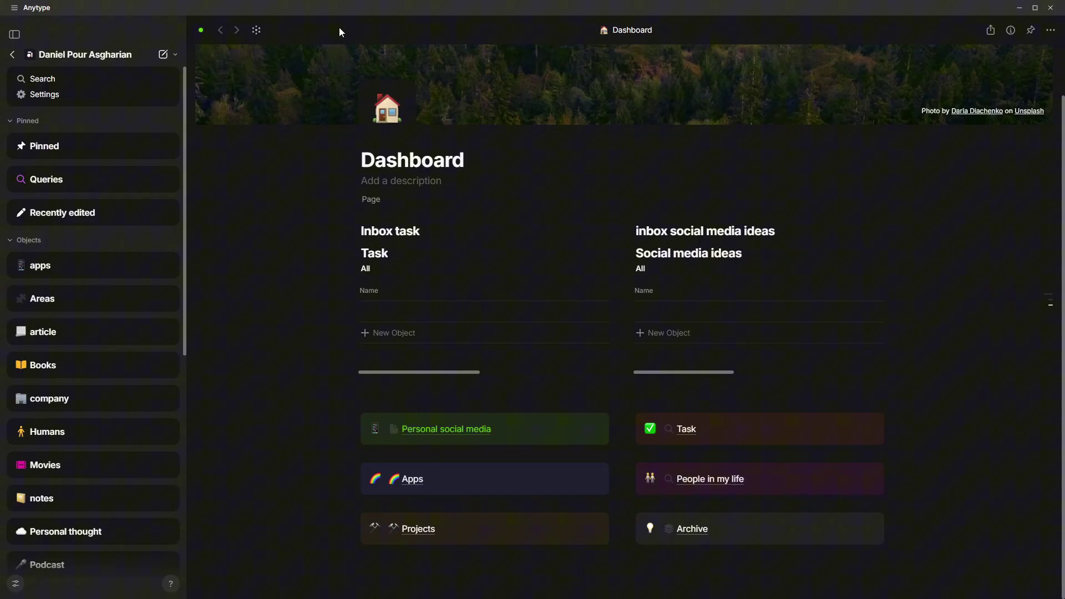
left_click(256, 30)
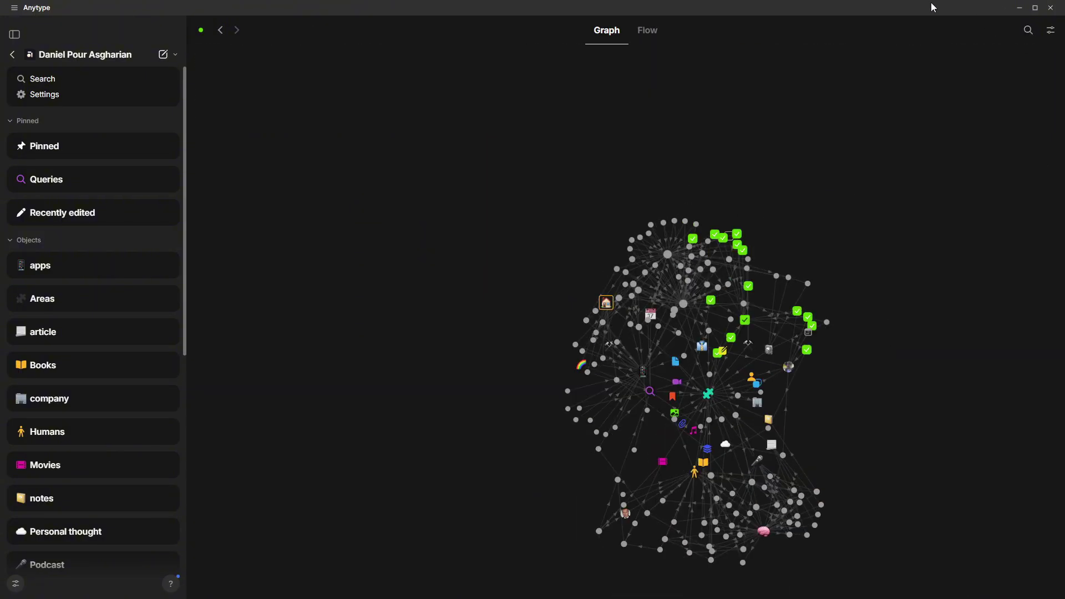
Minimise Anytype to bring the Notion Projects board back on screen.
left_click(1020, 7)
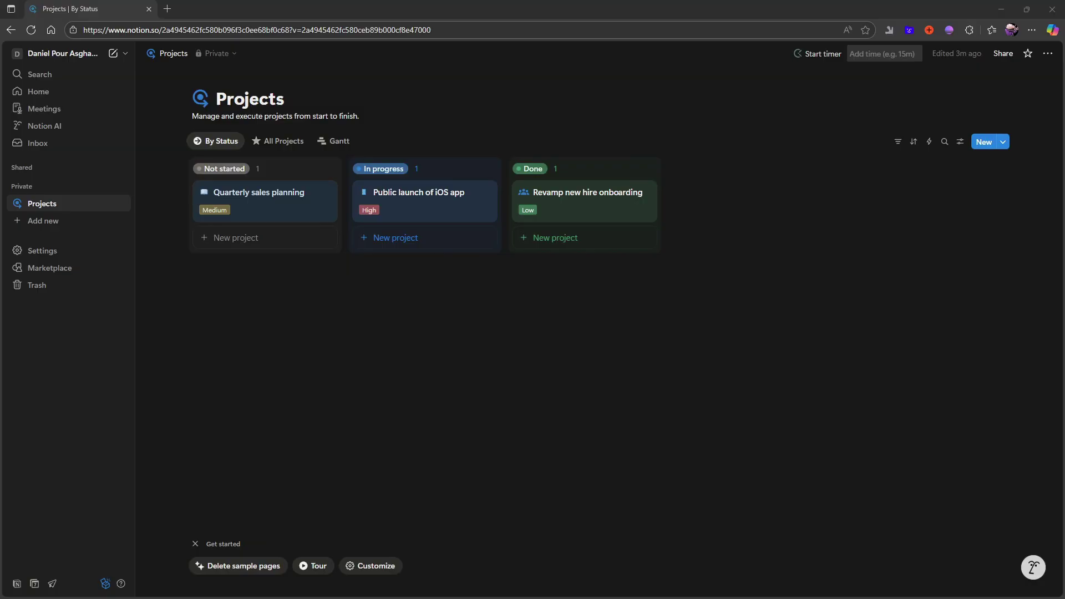
key("super+e")
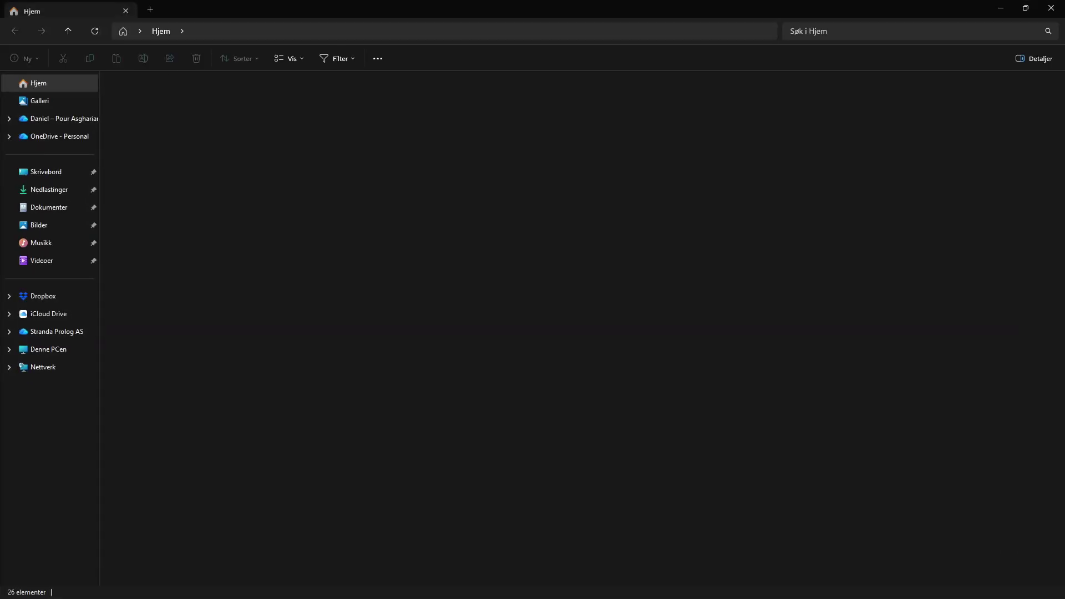
left_click(1056, 7)
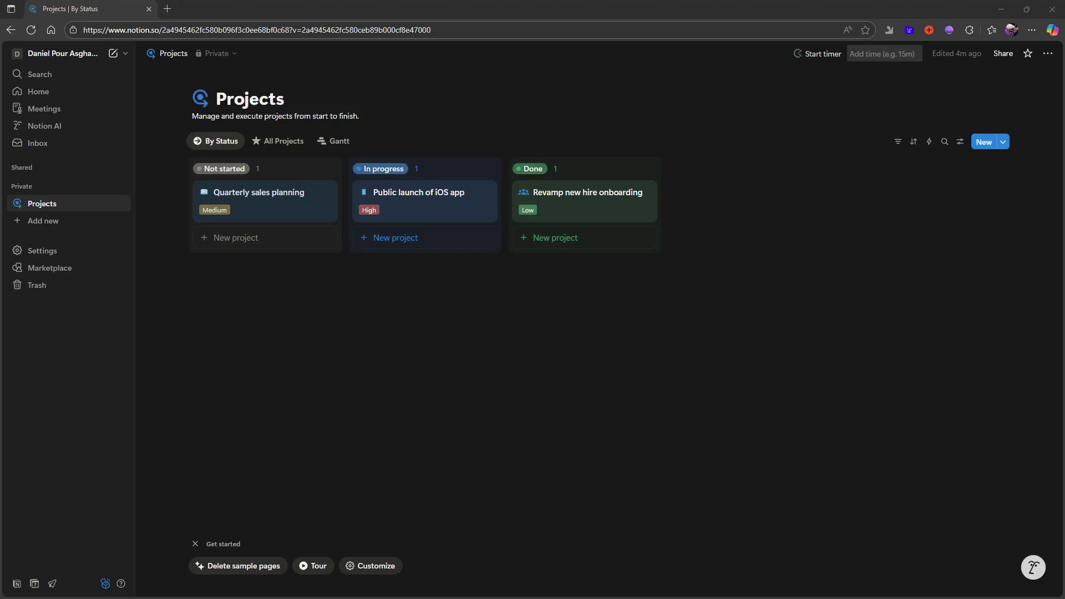
key("alt+Tab")
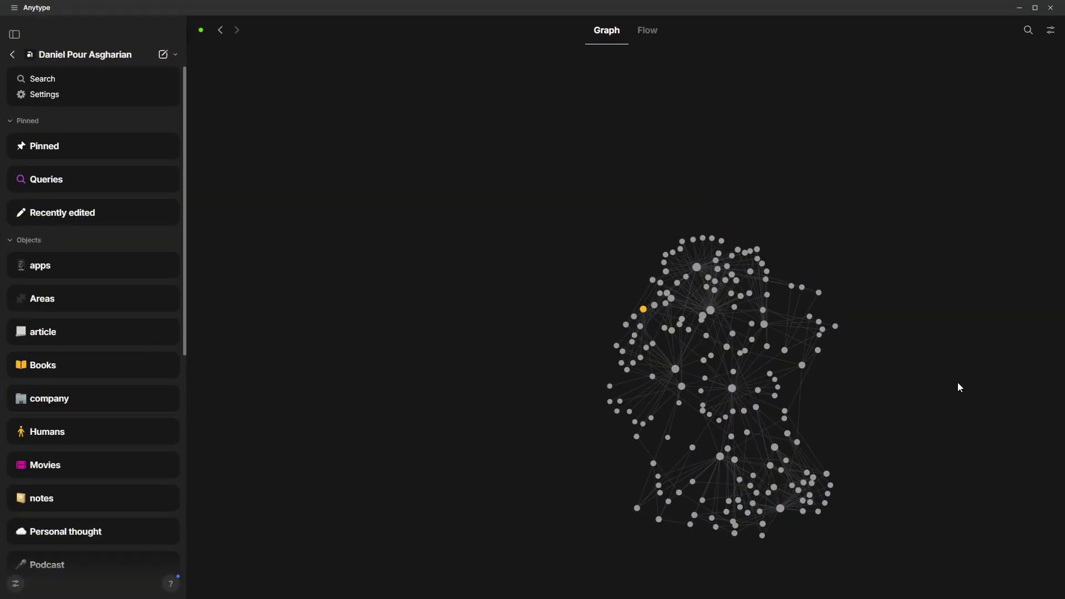
left_click_drag(957, 385, 822, 344)
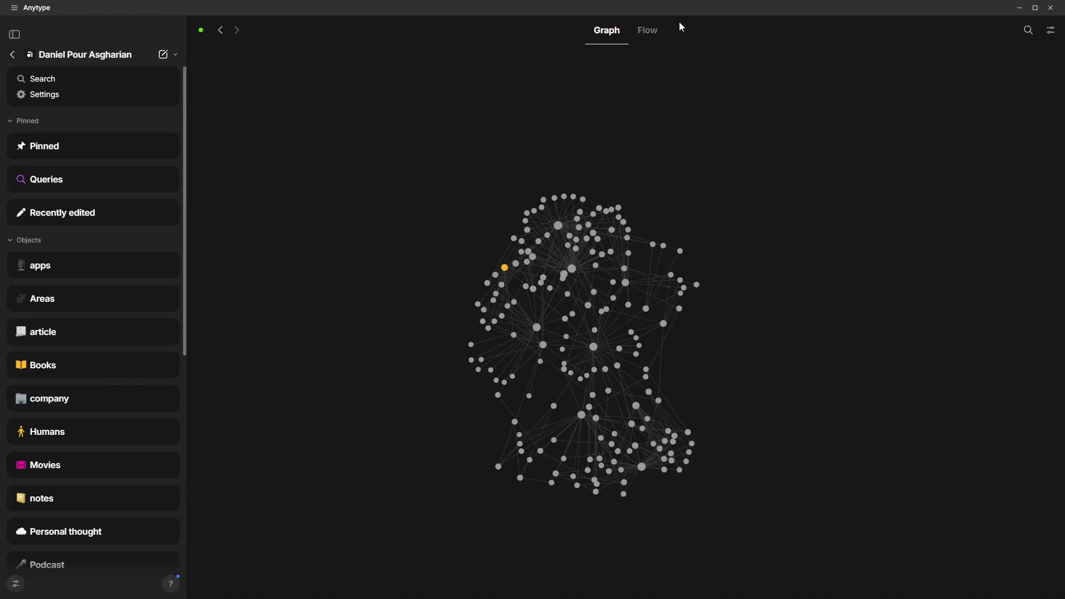
key("alt+Tab")
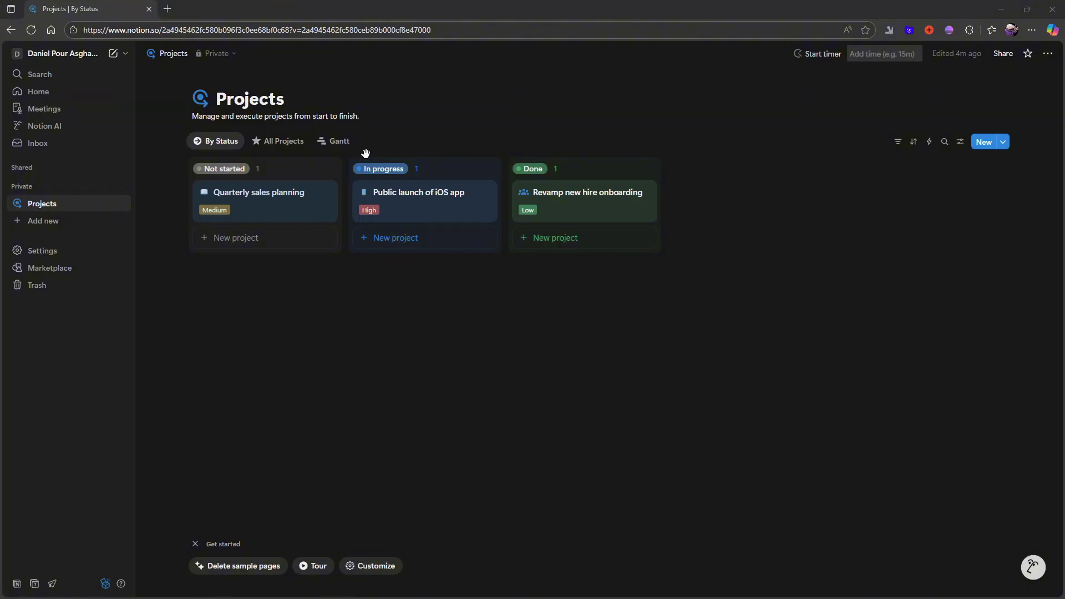
Create a blank Notion page titled 'Test page' and start a block below the title.
left_click(44, 221)
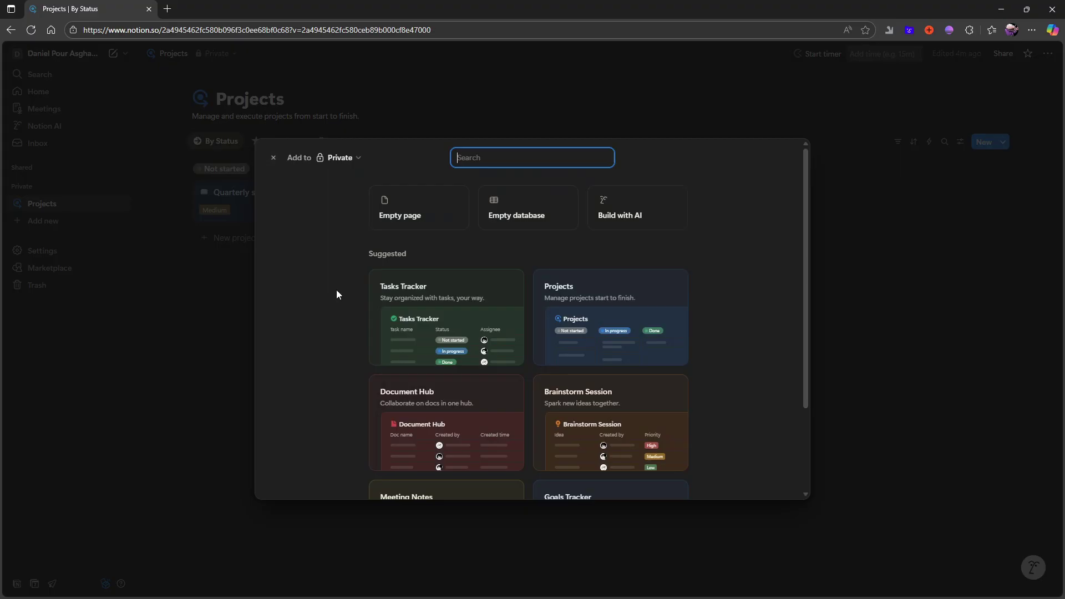
left_click(384, 209)
type("Test page")
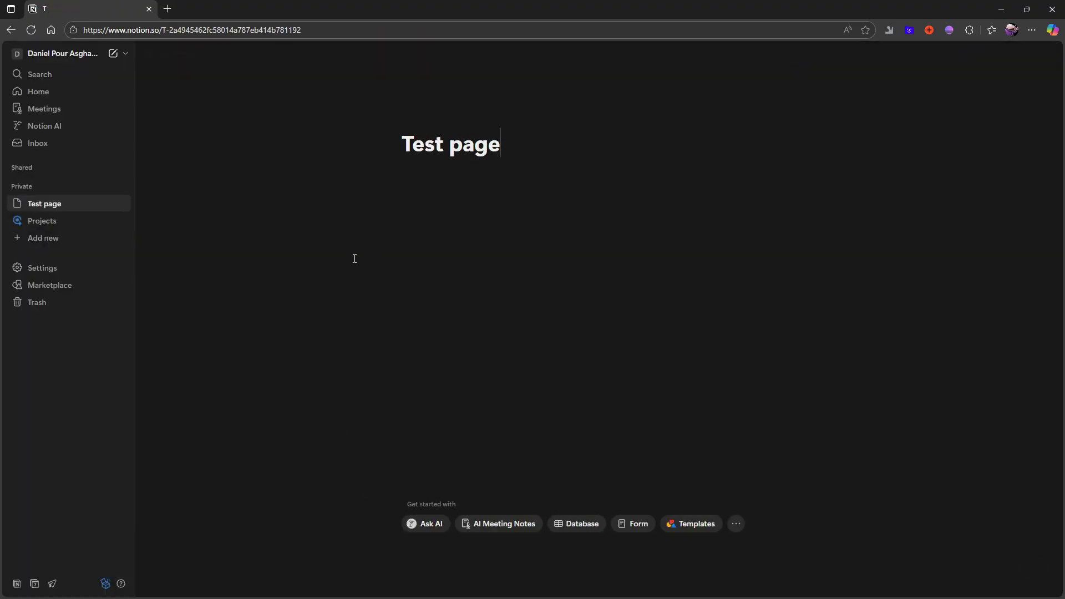
key("Return")
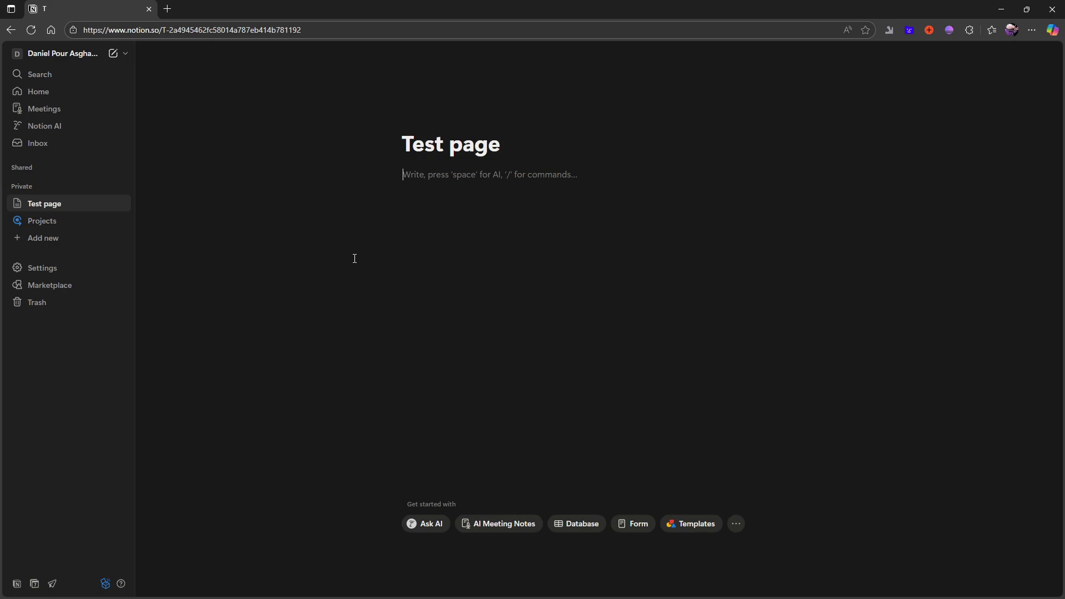
Browse the slash-command block list down to the database views: Table, Board, Calendar, Timeline.
type("/")
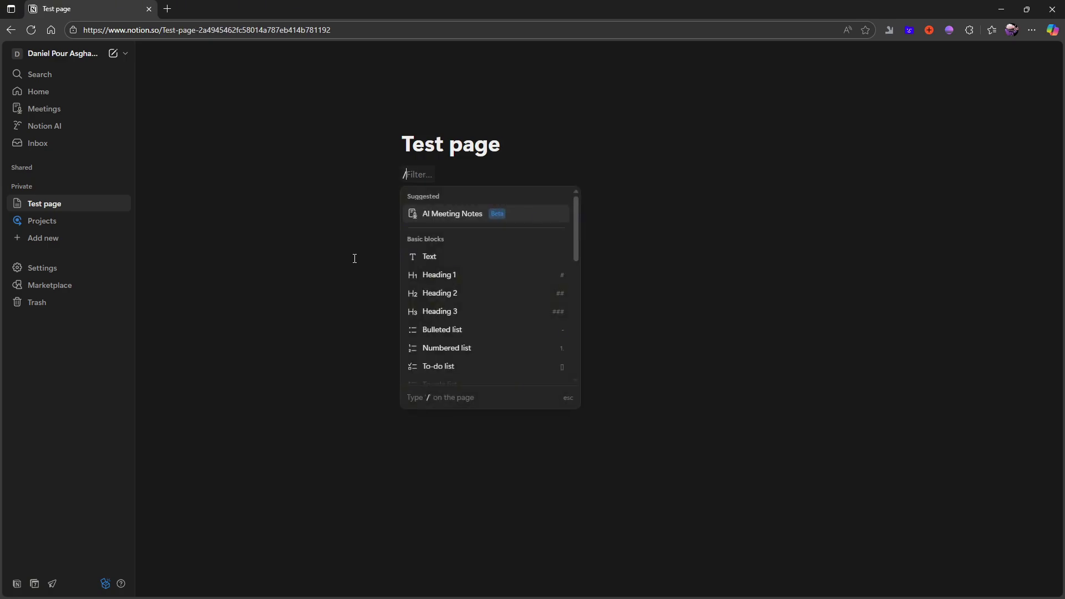
key("Down")
key("Down")
key("Down")
key("Down")
key("Down")
key("Down")
key("Down")
key("Down")
key("Down")
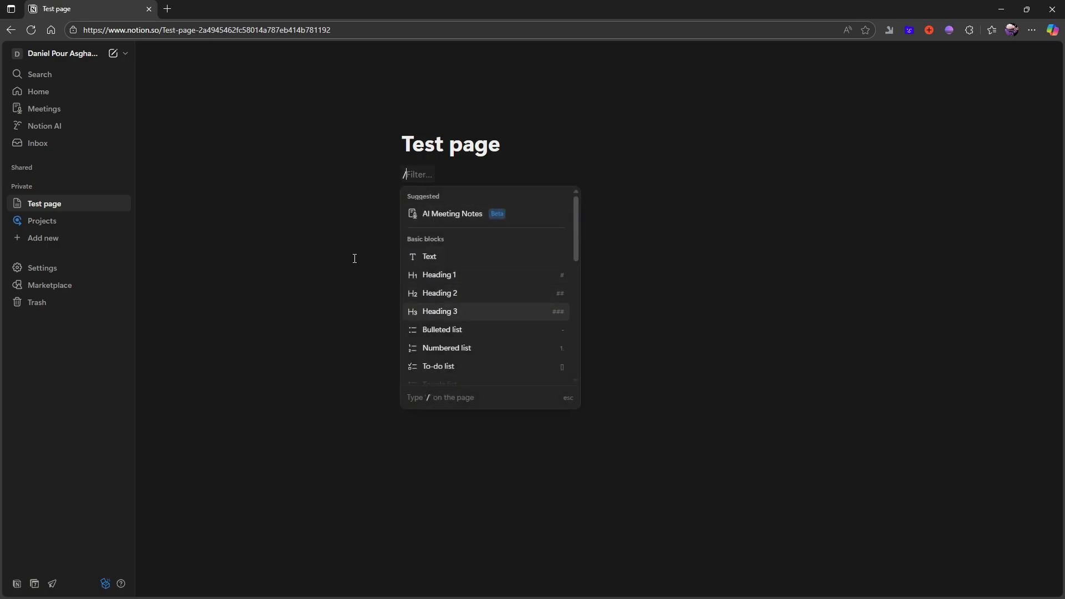
key("Up")
key("Up")
key("Down")
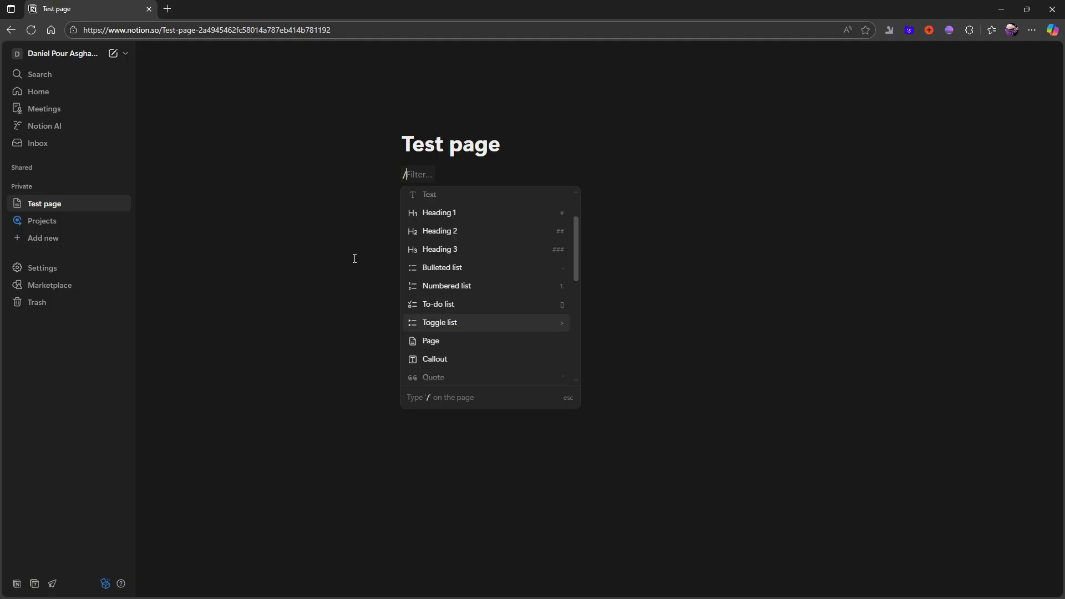
key("Down")
key("Down")
key("Down")
key("Down")
key("Down")
key("Down")
key("Down")
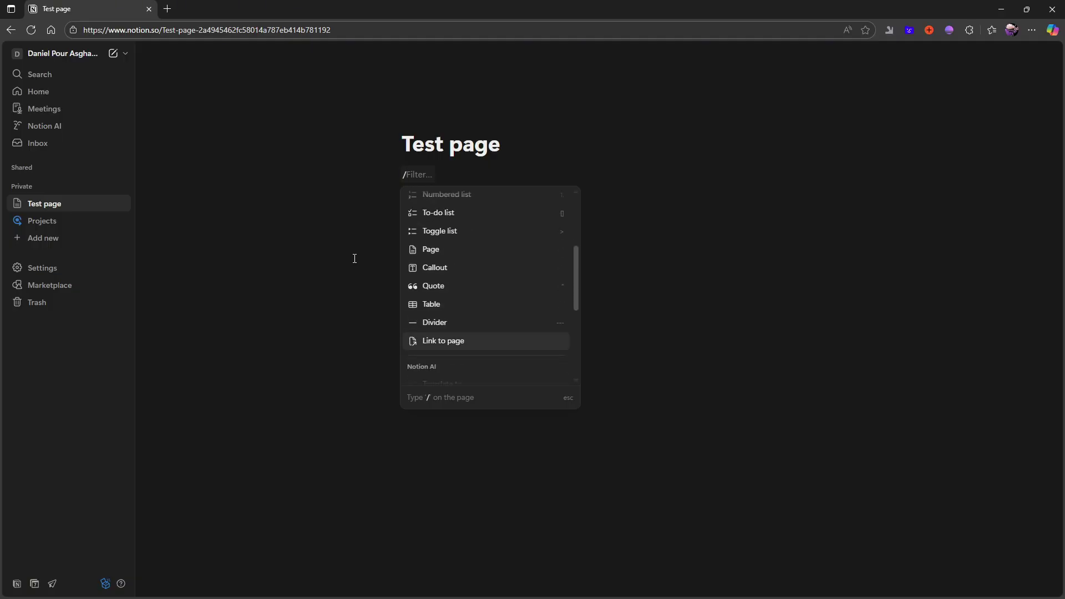
key("Up")
key("Up")
key("Up")
key("Down")
key("Down")
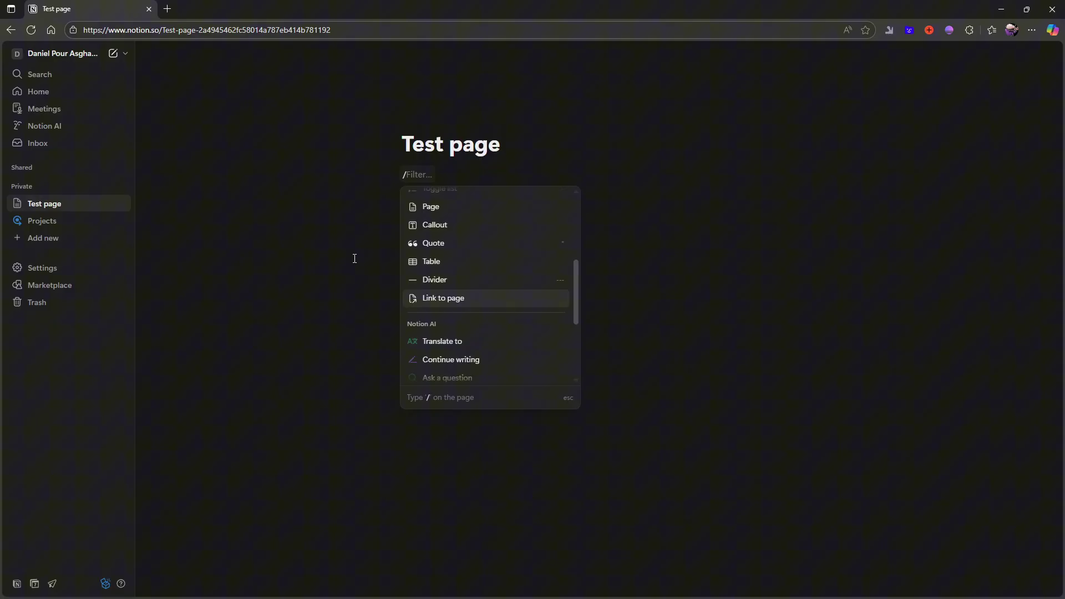
key("Down")
key("Down")
key("Down")
key("Down")
key("Down")
key("Down")
key("Up")
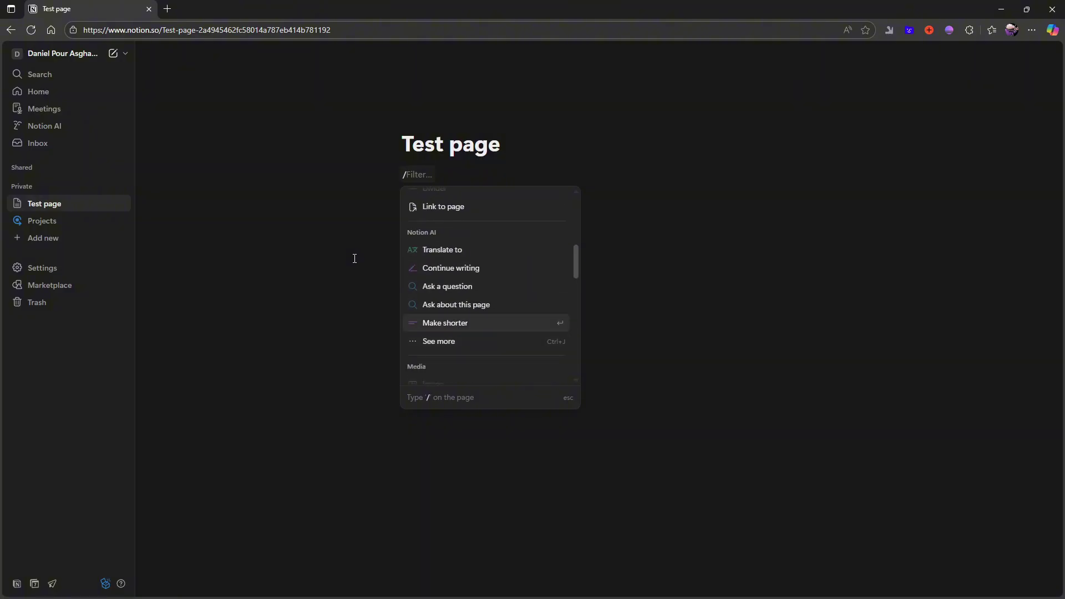
key("Up")
key("Up")
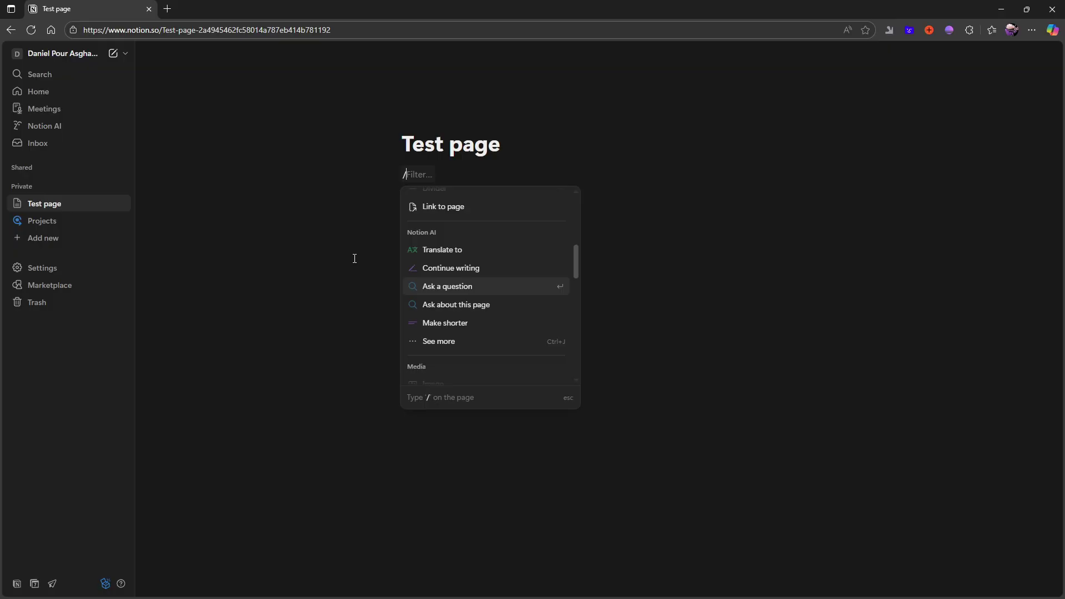
key("Down")
key("Down")
key("Down")
key("Down")
key("Down")
key("Down")
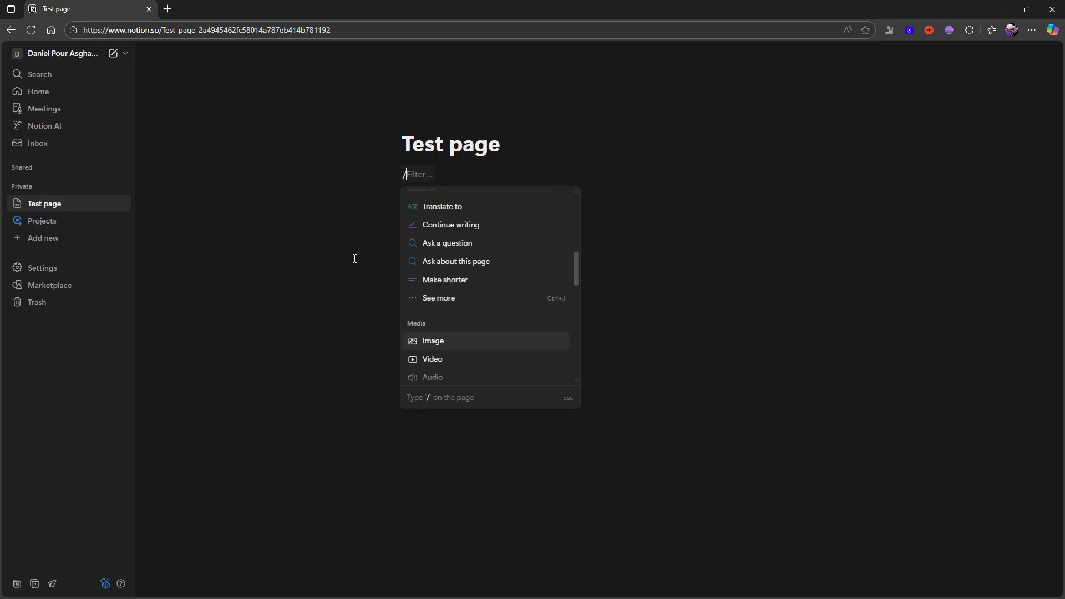
key("Down")
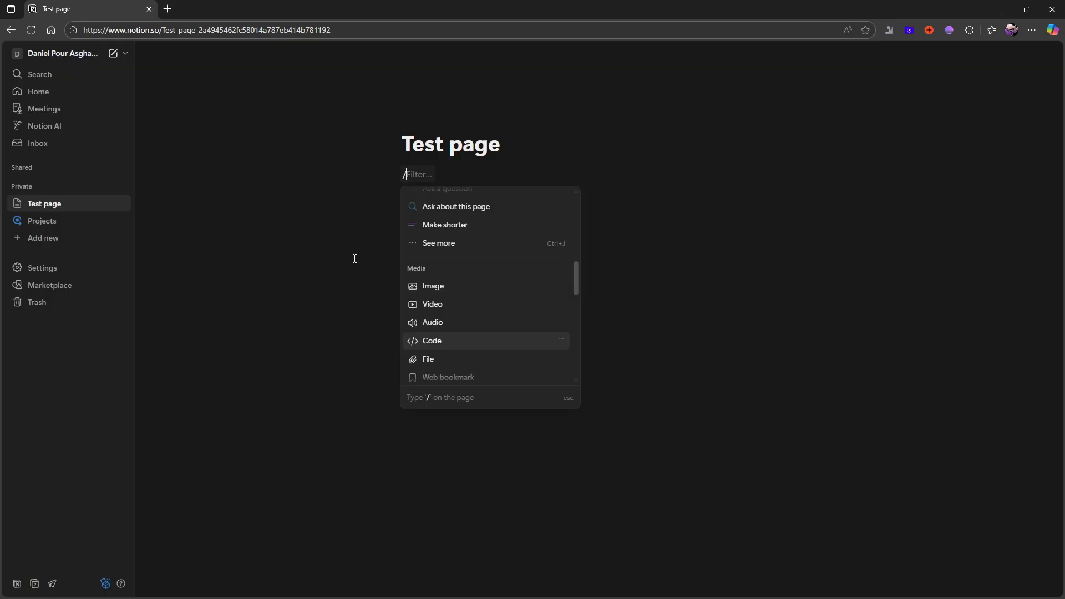
key("Down")
key("Down")
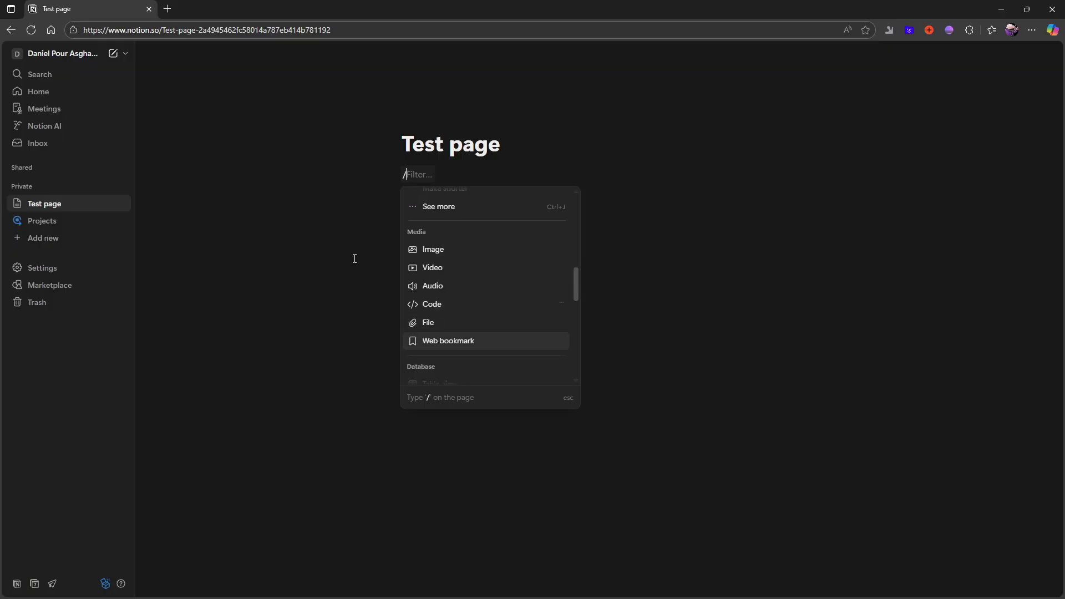
key("Down")
key("Down")
key("Down")
key("Down")
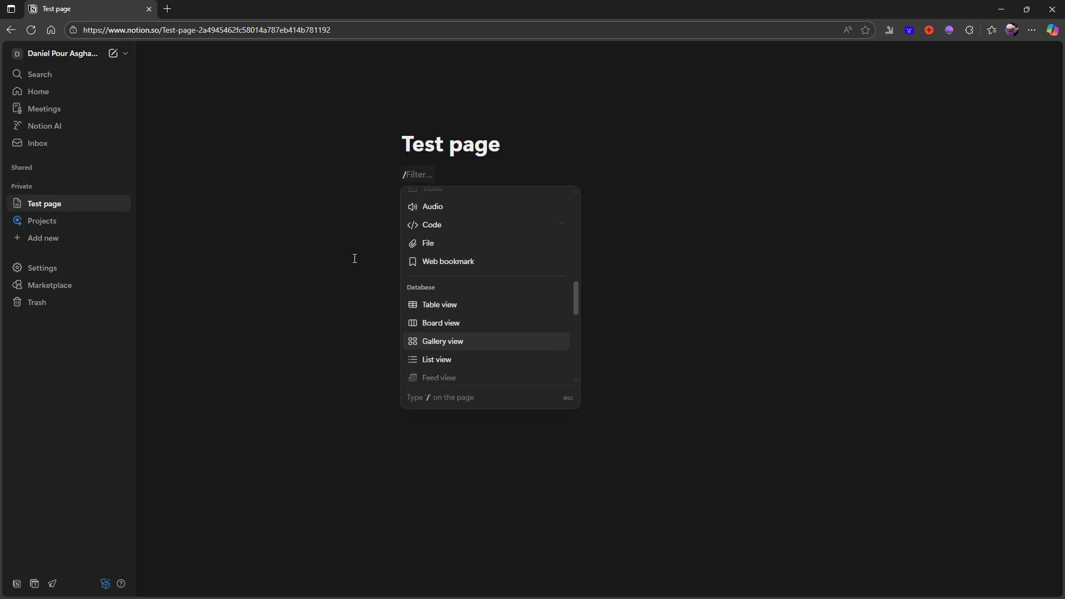
key("Down")
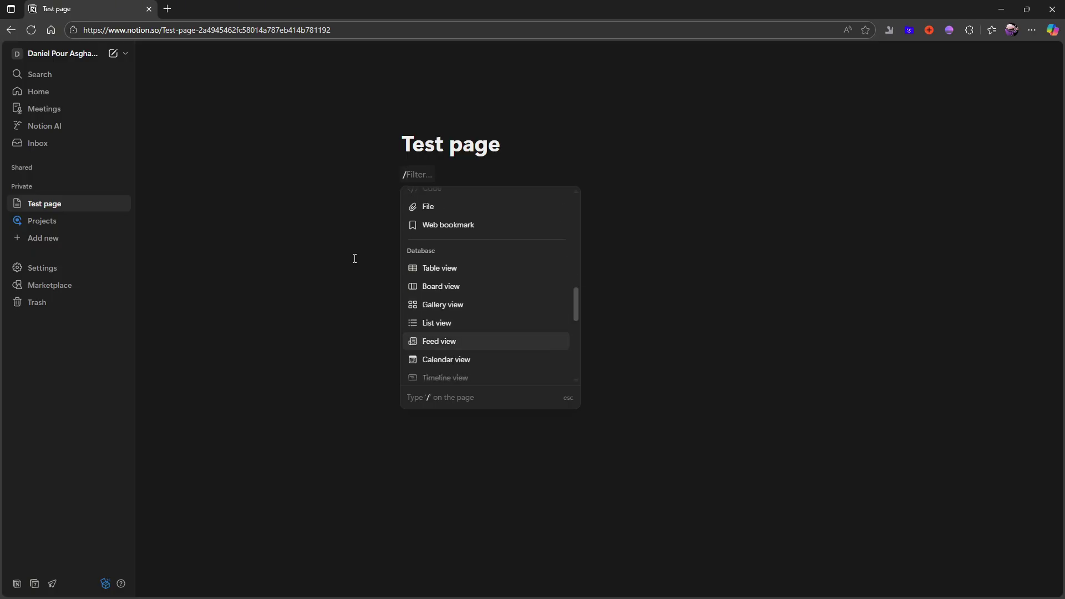
key("Down")
key("Down")
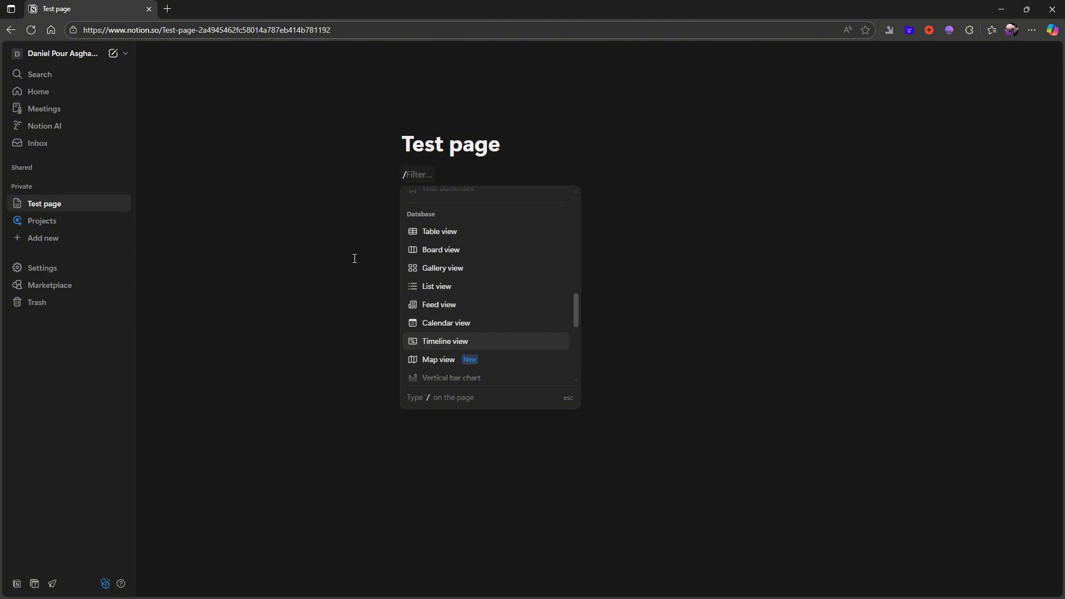
key("Down")
key("Down")
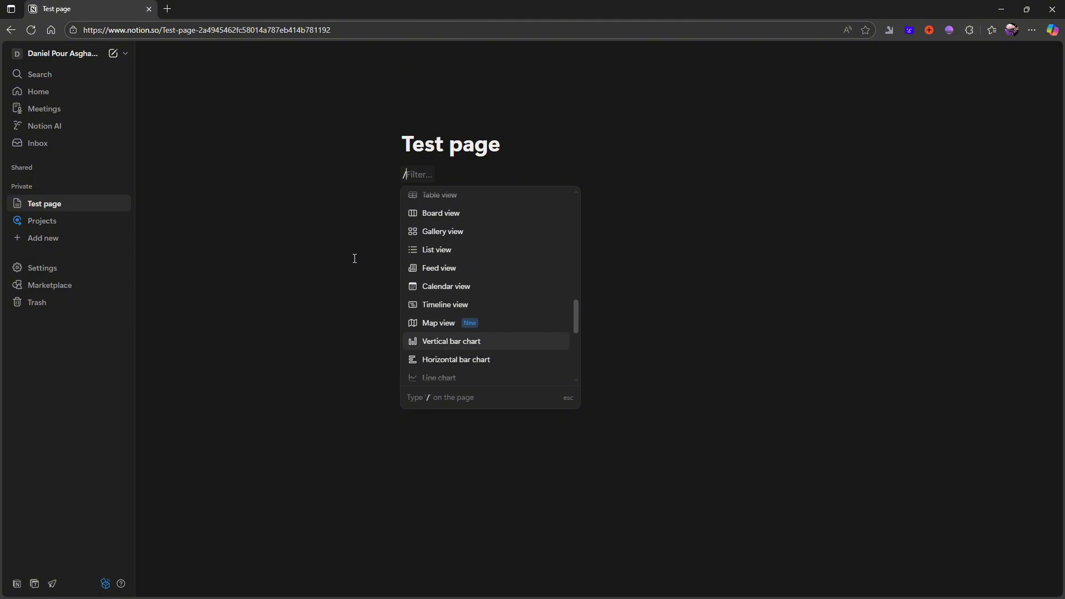
key("Down")
key("Up")
key("Up")
key("Up")
key("Up")
key("Up")
key("Up")
key("Up")
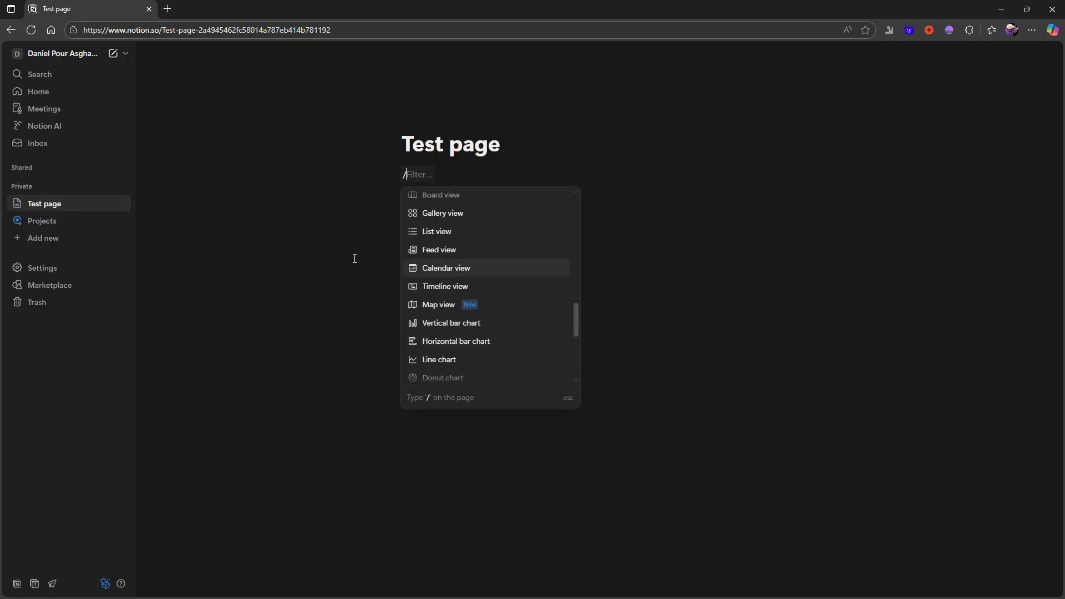
key("Up")
key("Up")
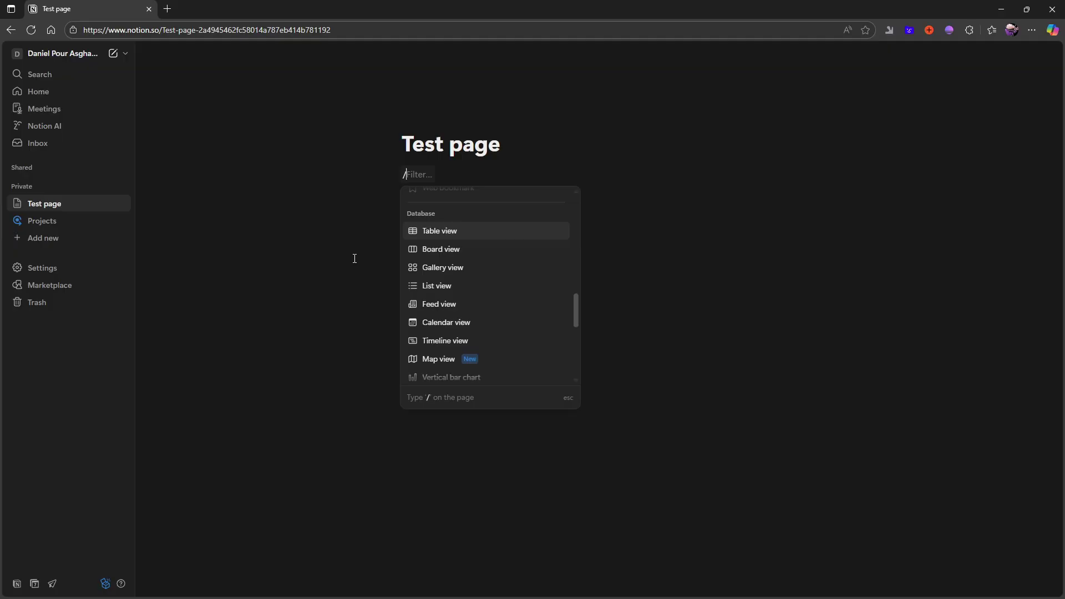
Insert a table database, try Timeline layout, revert to Table, and title it 'Test app'.
left_click(457, 231)
left_click(720, 345)
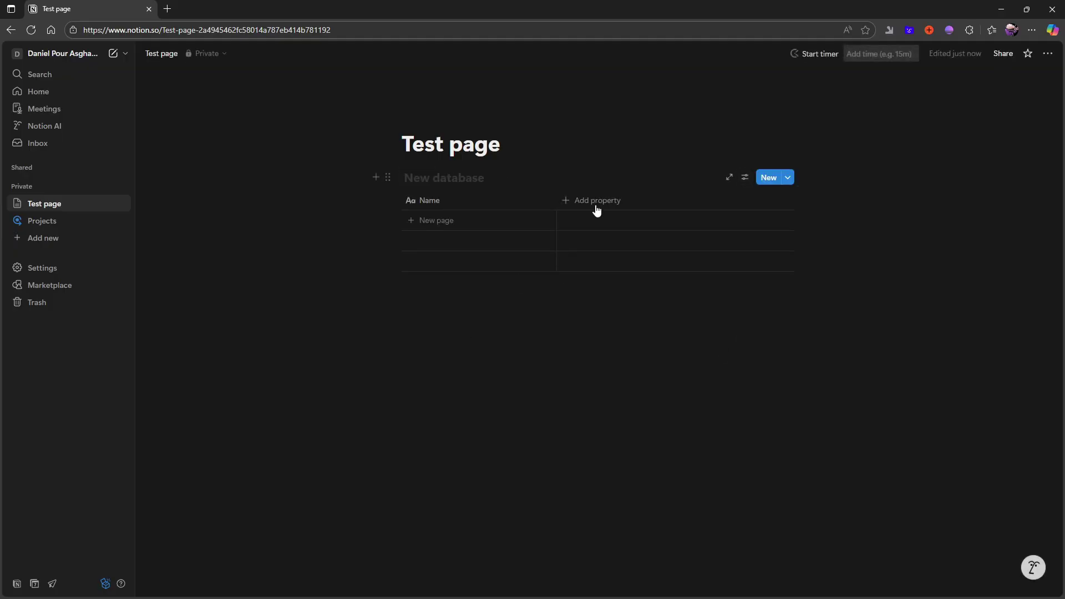
left_click(746, 181)
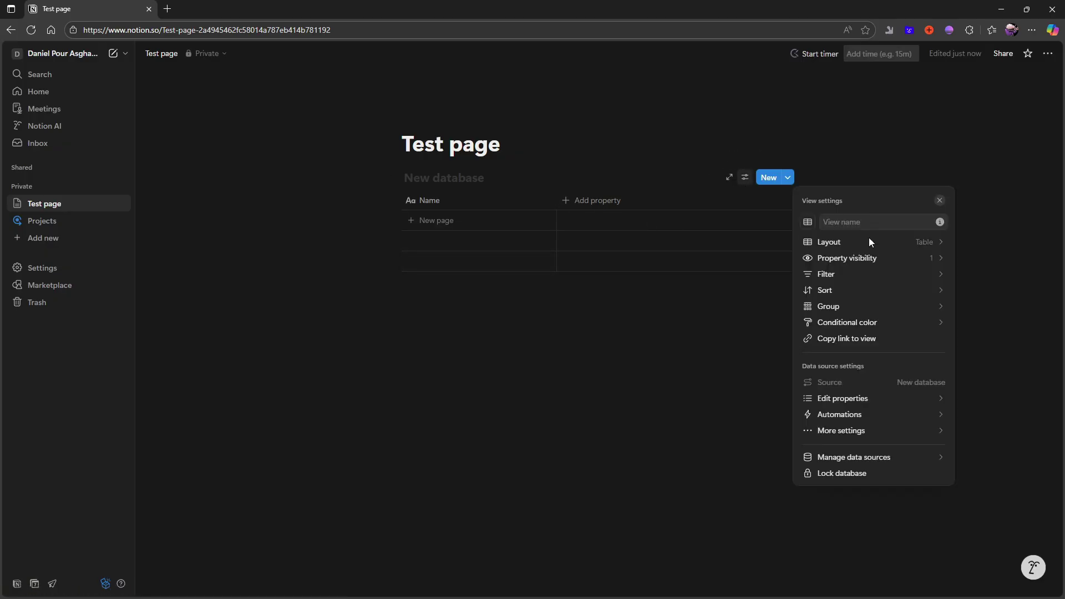
left_click(888, 258)
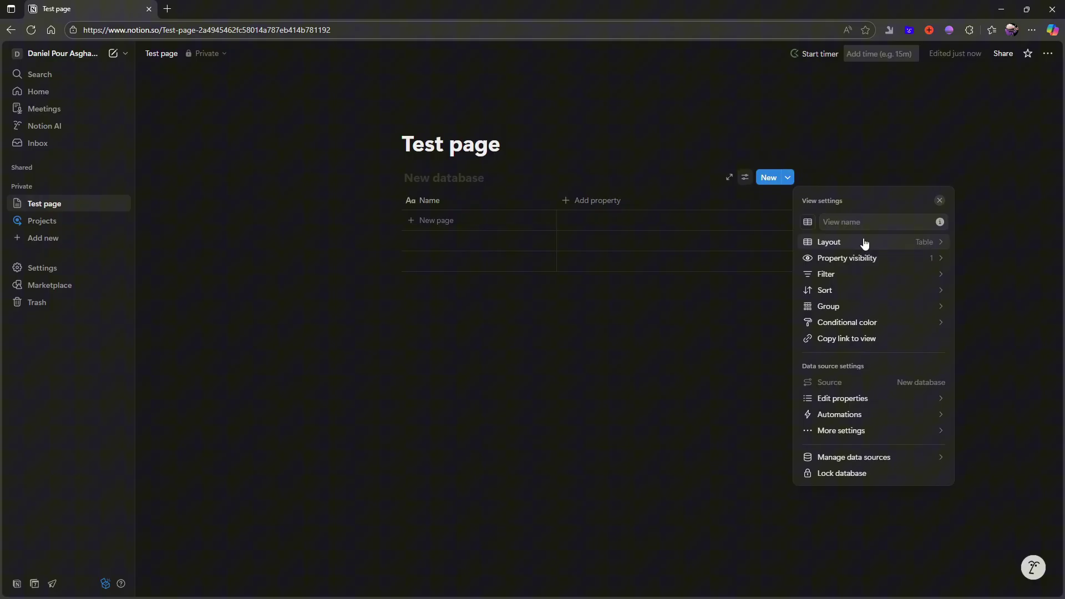
left_click(865, 243)
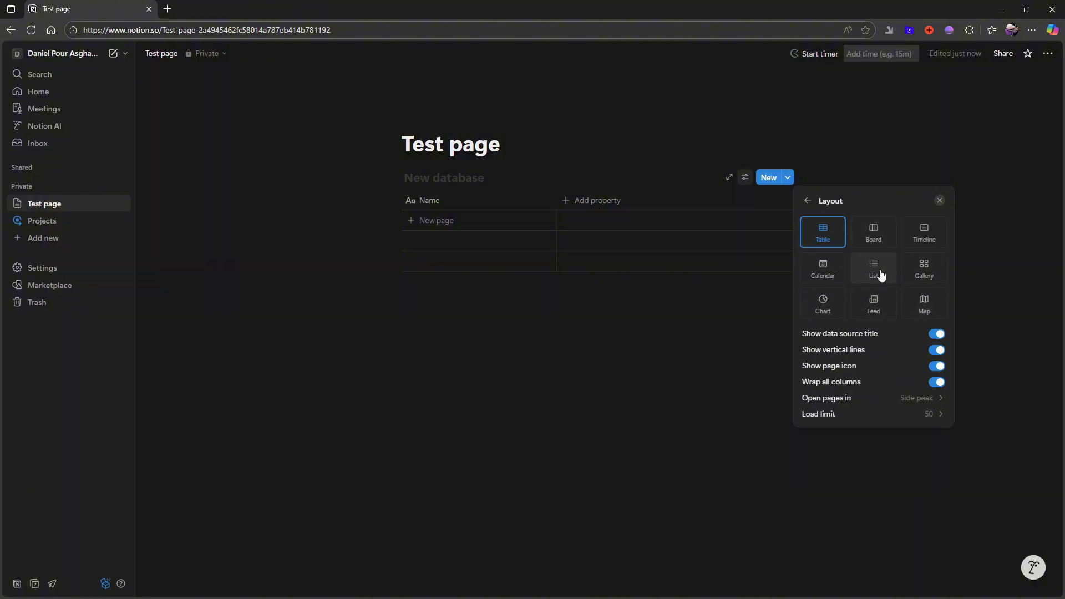
left_click(916, 236)
left_click(841, 223)
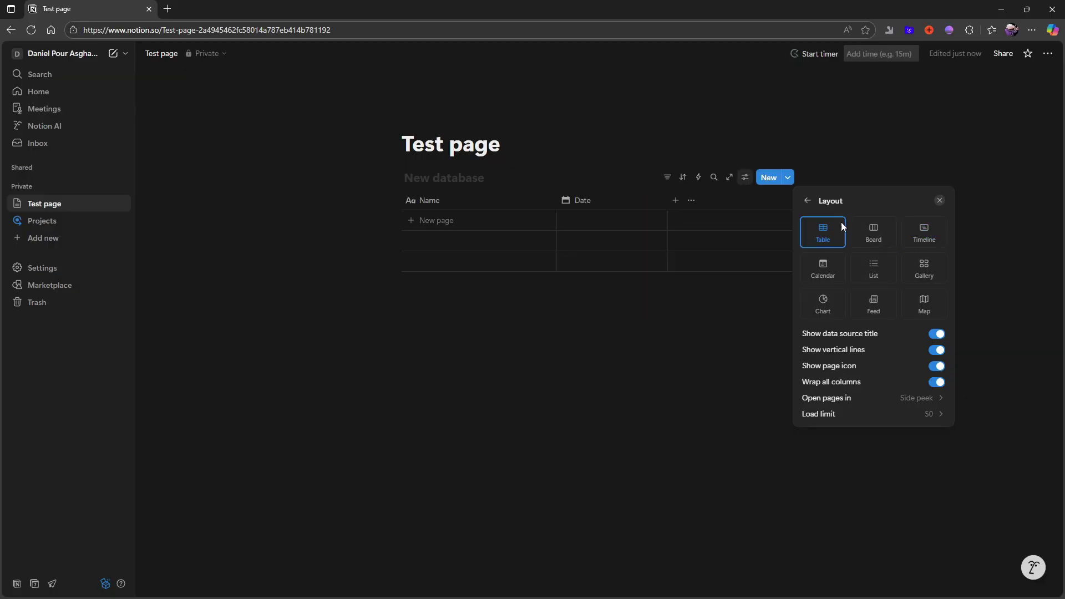
left_click(940, 201)
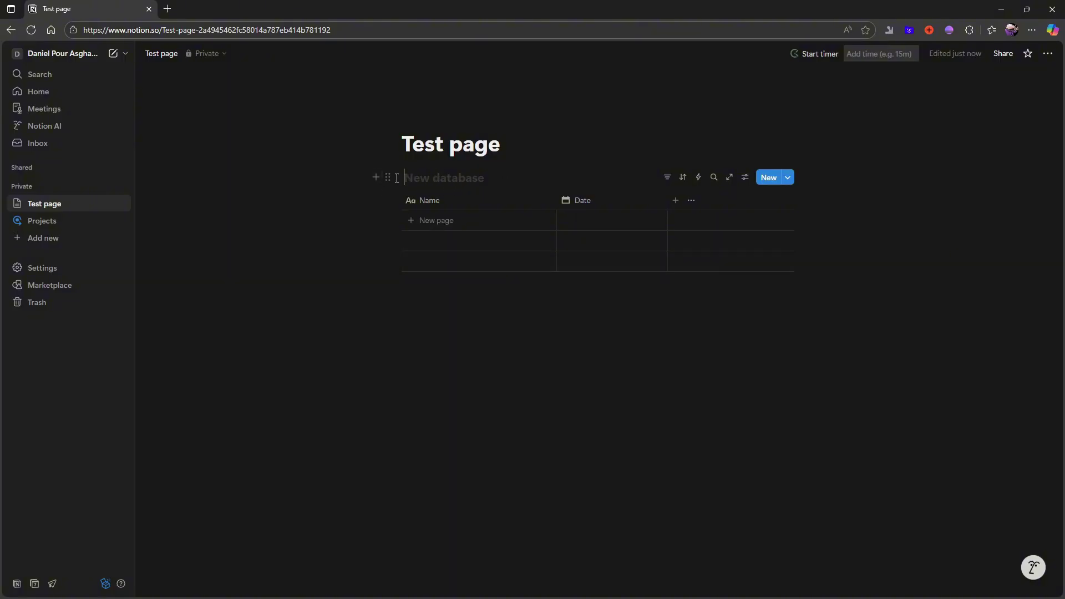
type("Test app")
left_click(49, 221)
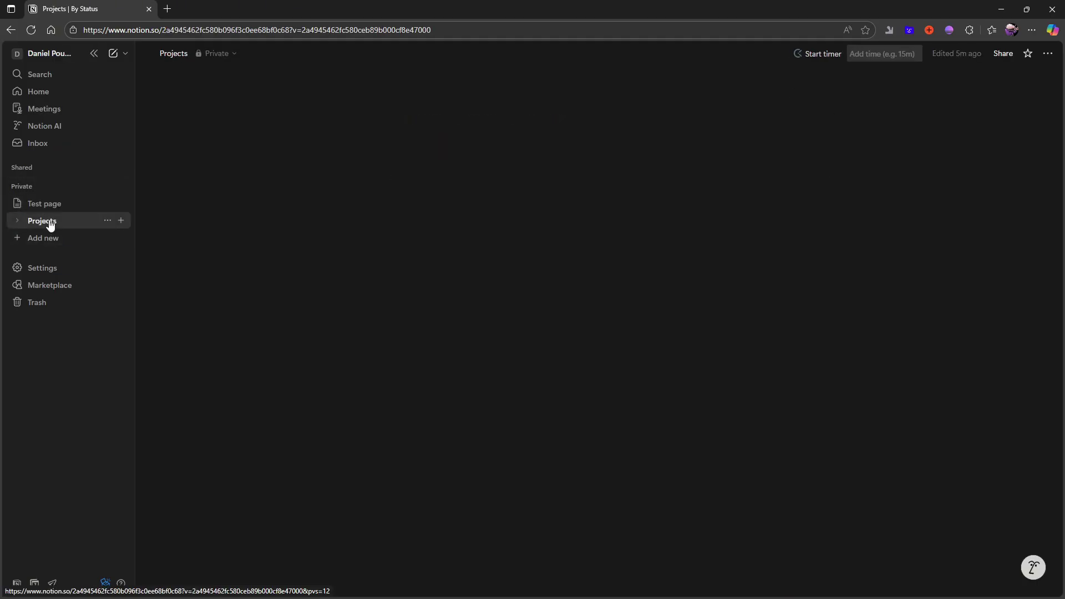
left_click_drag(280, 209, 476, 204)
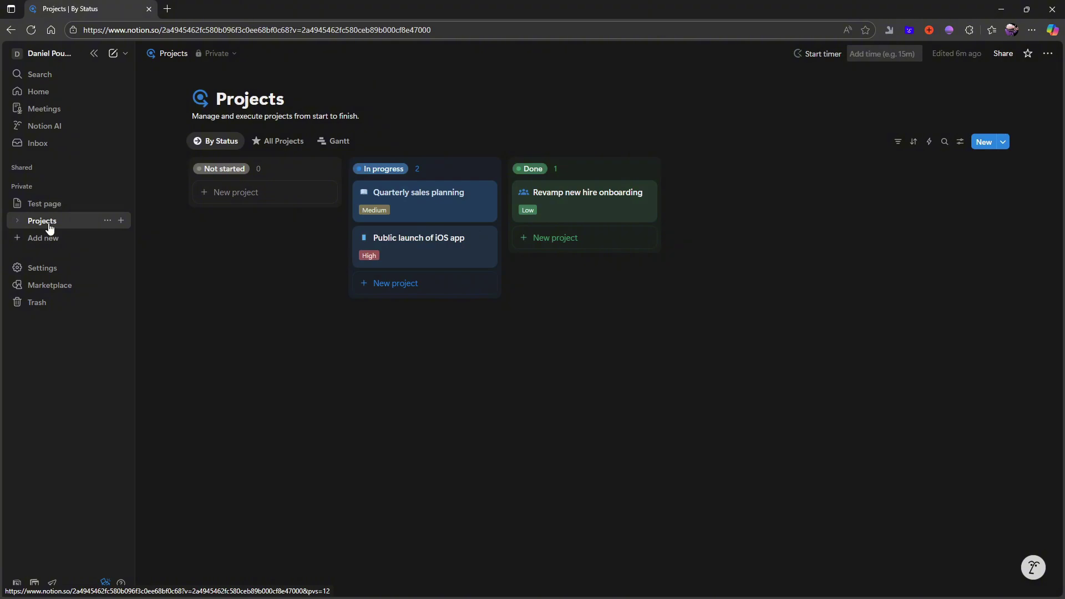
left_click(38, 204)
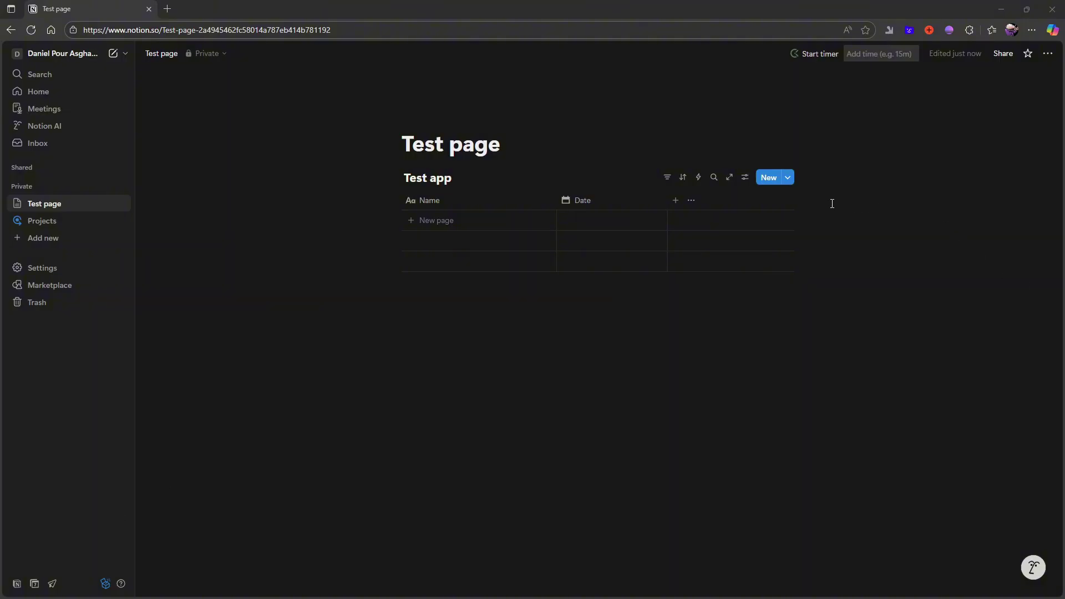
left_click(60, 128)
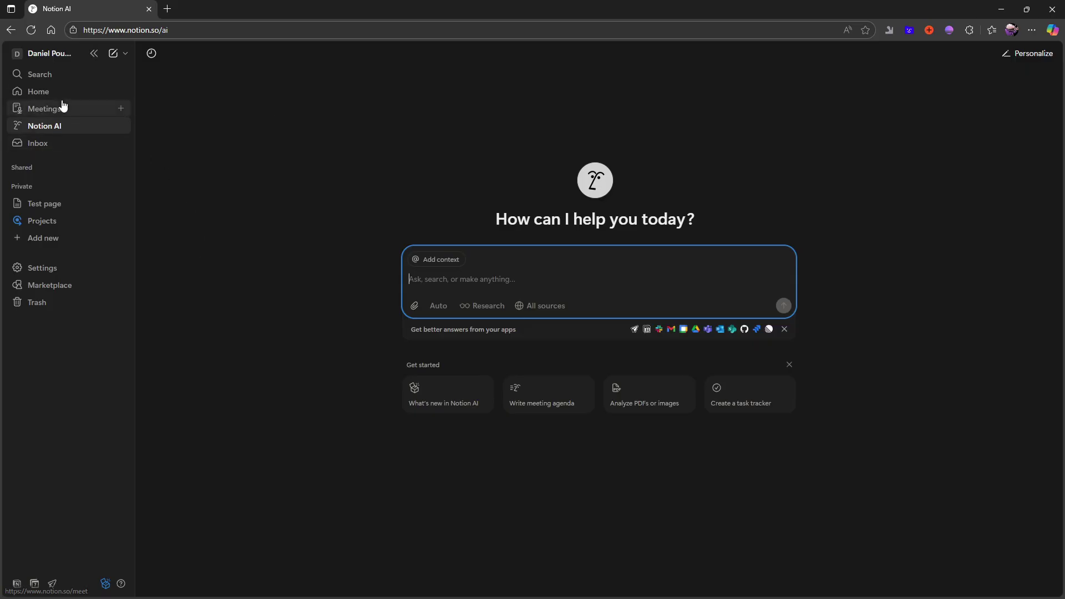
left_click(50, 205)
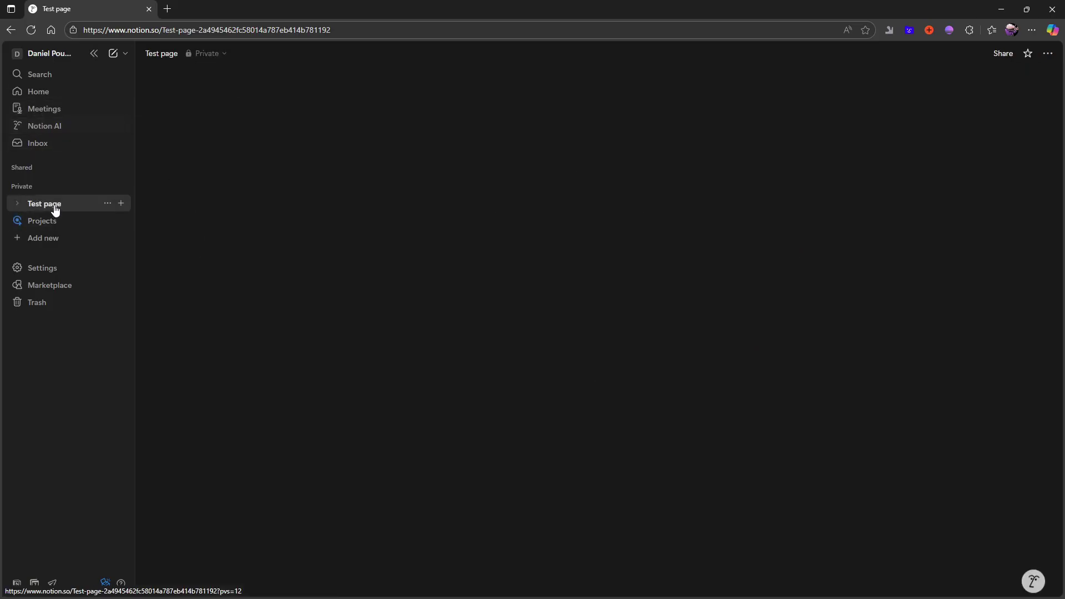
left_click(66, 289)
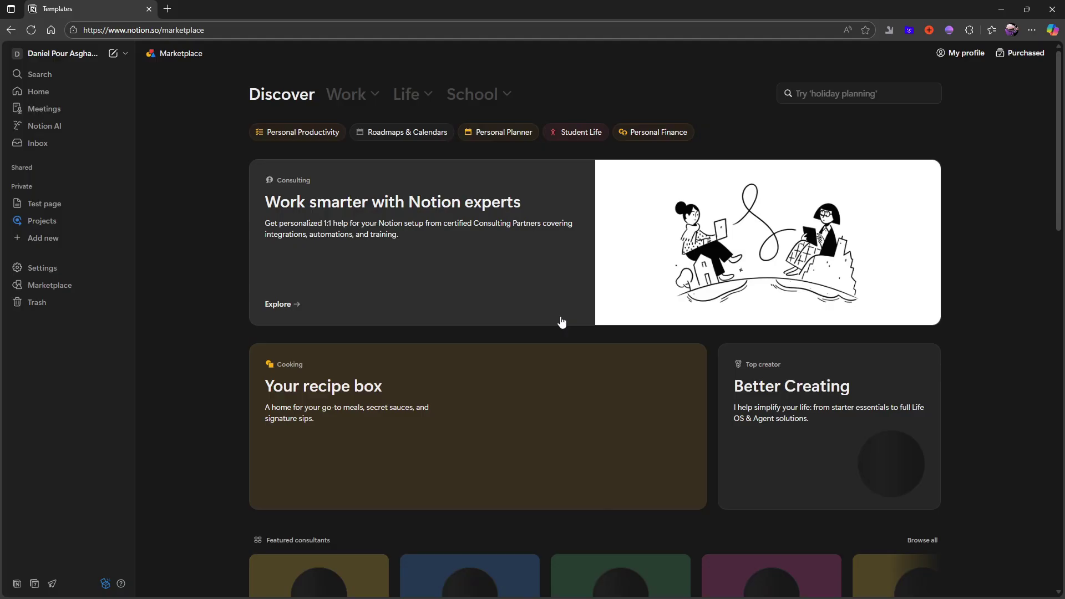
scroll(555, 322, "down", 3)
scroll(452, 243, "down", 1)
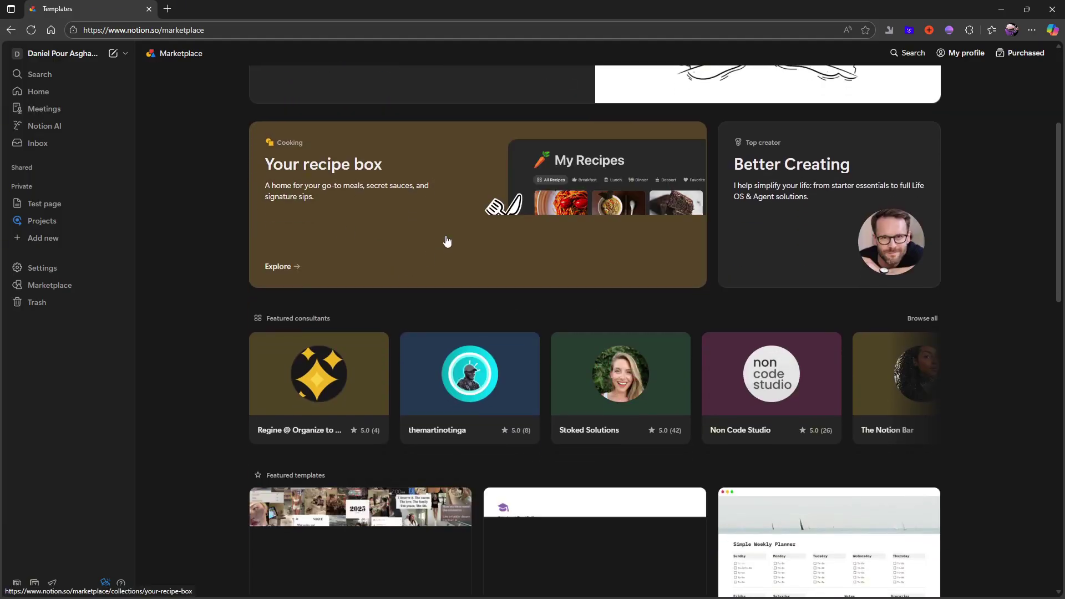
scroll(466, 246, "down", 2)
scroll(482, 254, "down", 5)
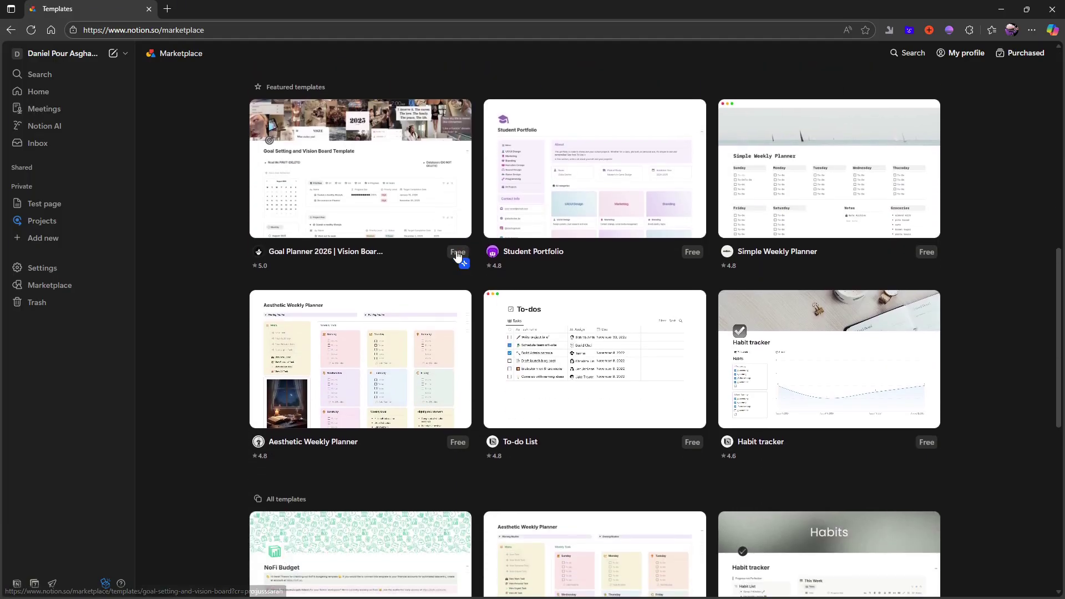
scroll(806, 241, "down", 7)
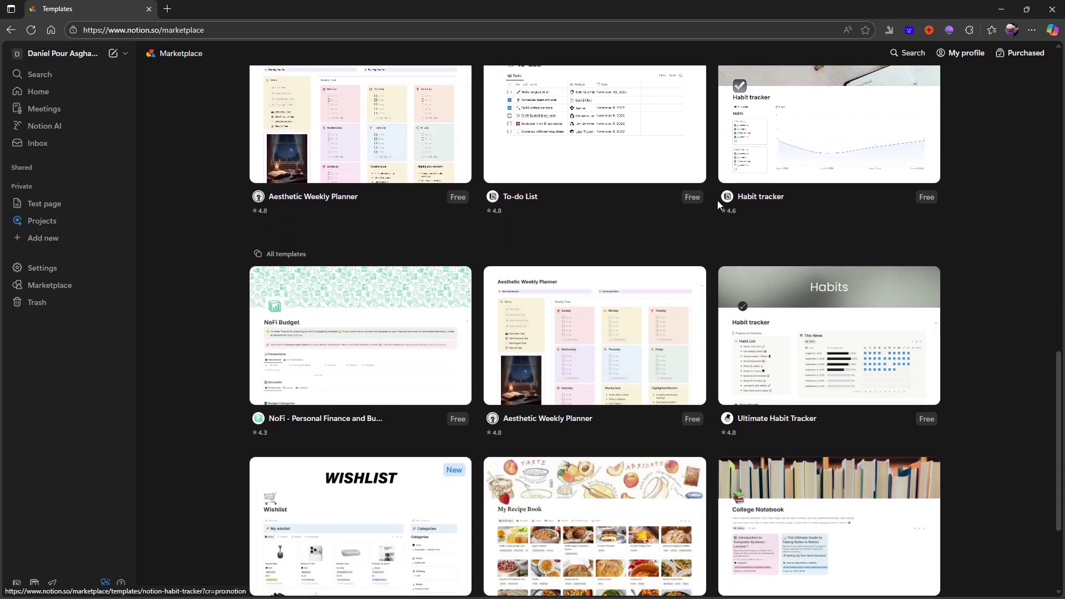
scroll(732, 220, "down", 6)
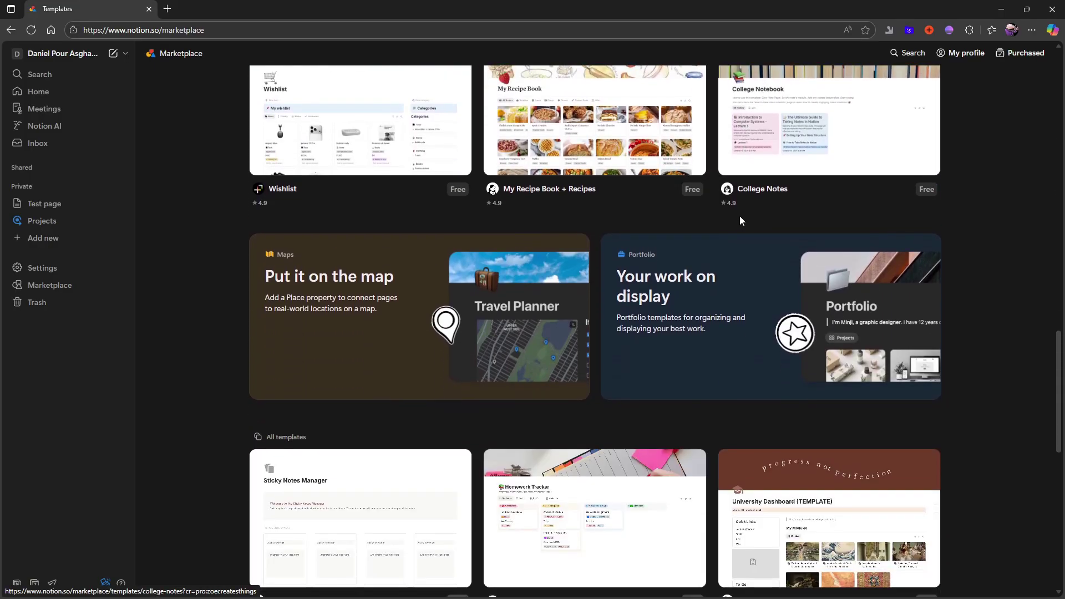
scroll(737, 217, "down", 5)
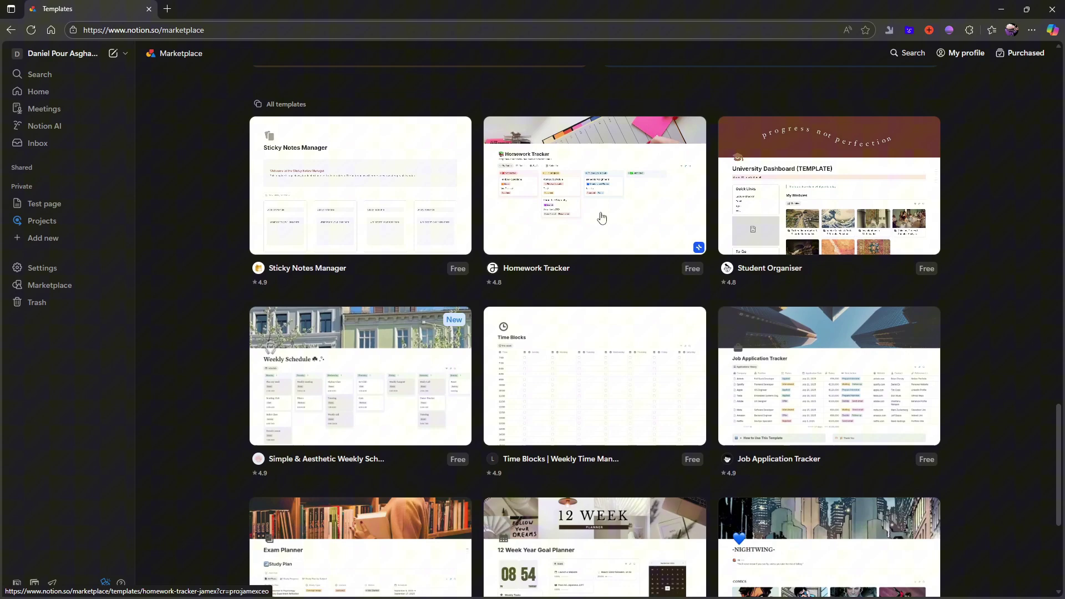
scroll(516, 278, "down", 4)
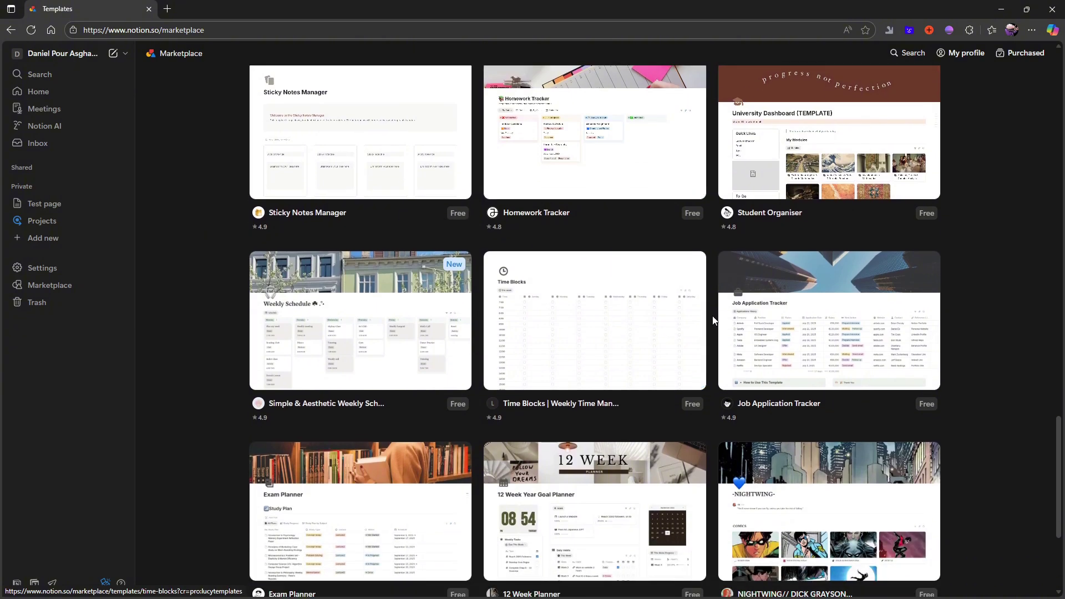
scroll(699, 273, "down", 2)
scroll(559, 210, "down", 1)
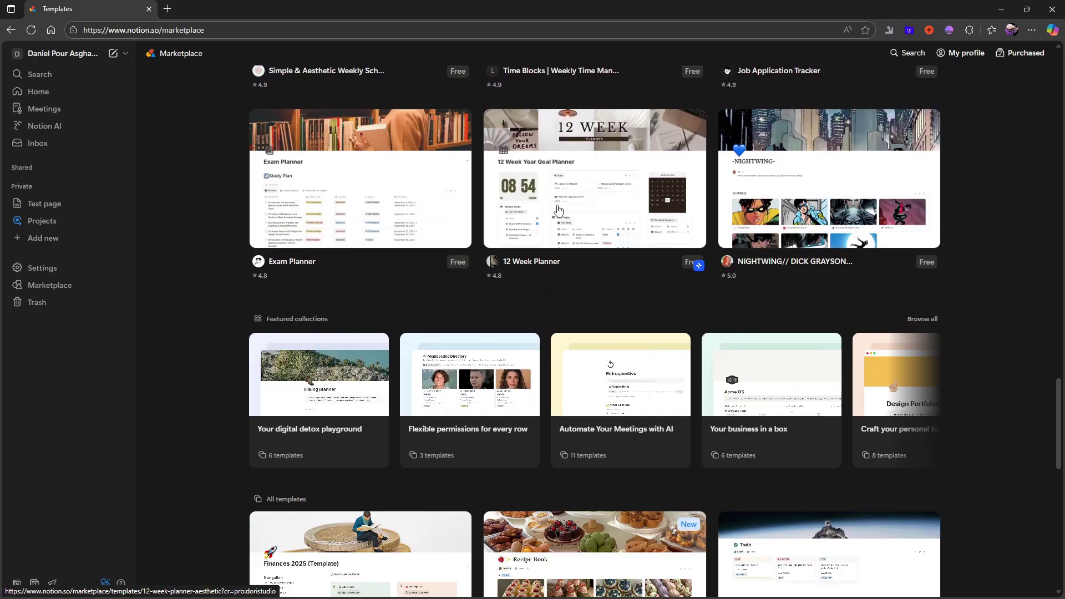
scroll(550, 200, "down", 4)
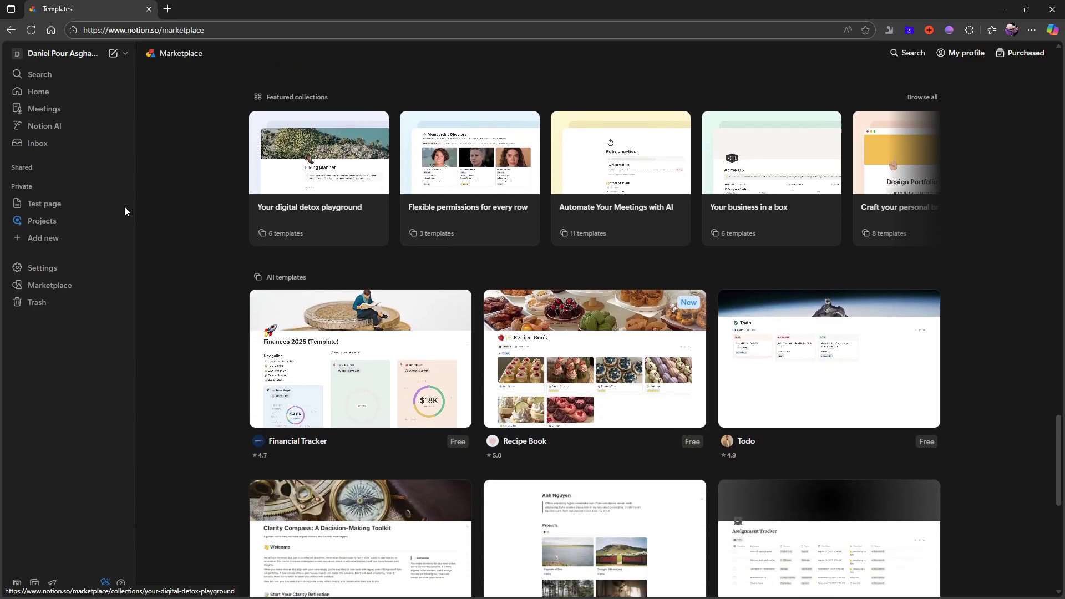
left_click(17, 204)
On Test page, start a new Test app column and browse its types: Text, Select, Formula.
left_click(34, 203)
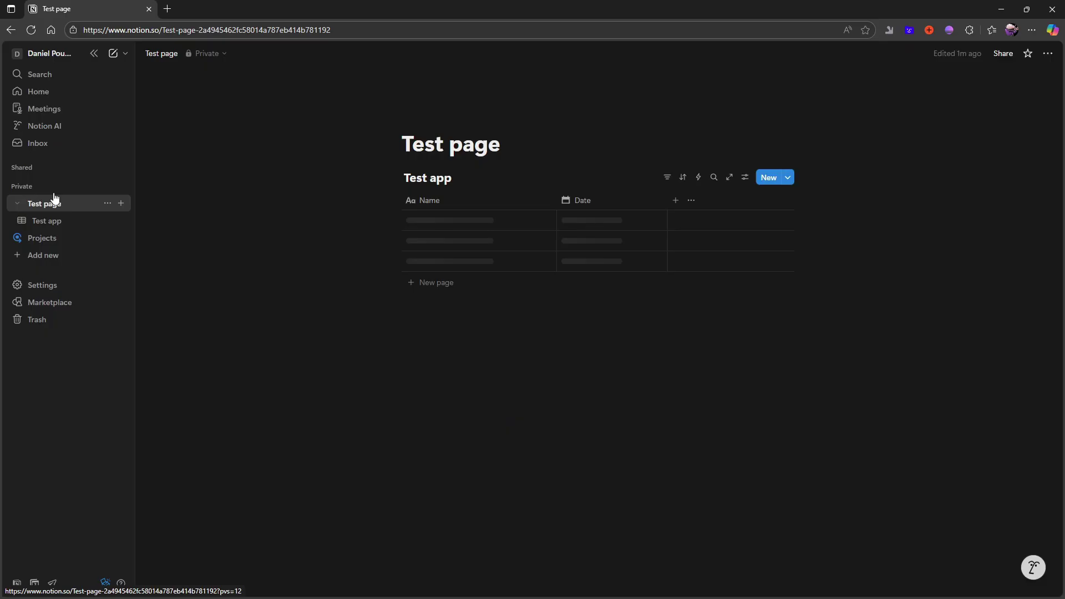
left_click(679, 213)
scroll(804, 325, "down", 3)
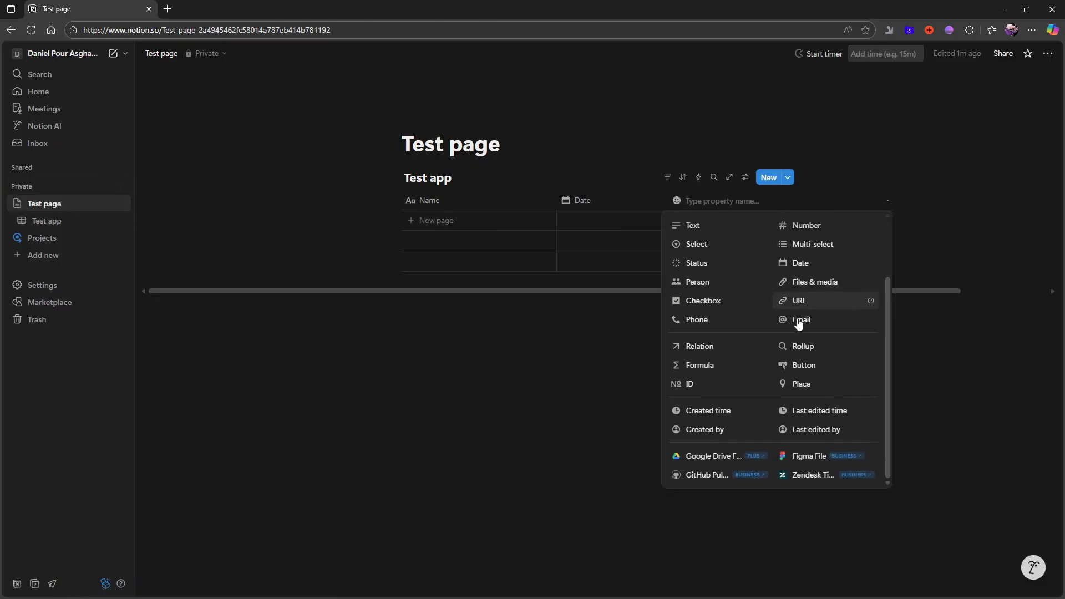
scroll(799, 324, "up", 3)
scroll(806, 326, "down", 3)
scroll(812, 328, "up", 1)
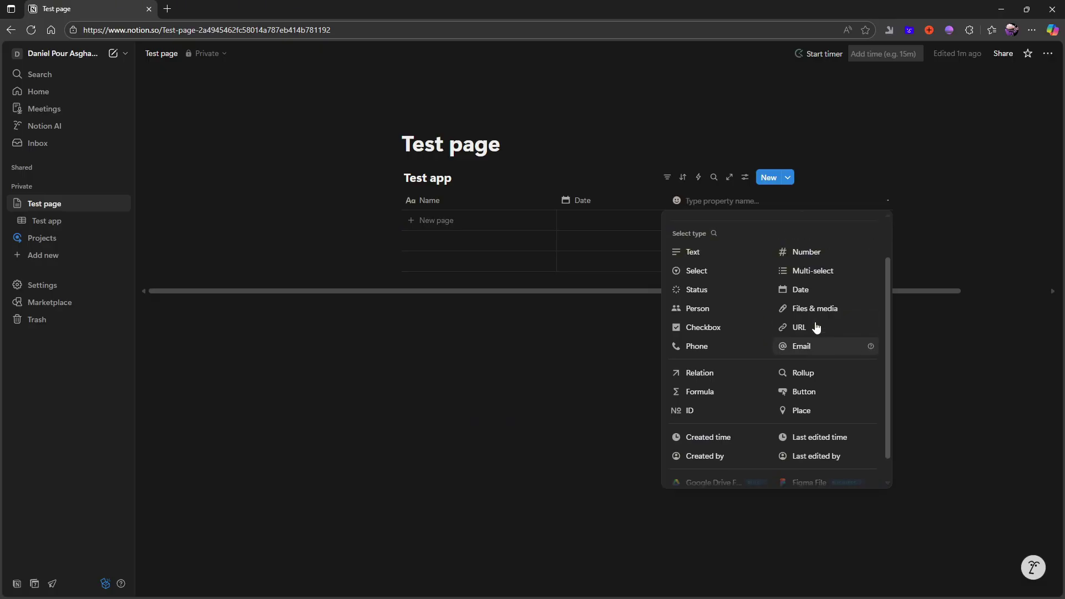
scroll(817, 331, "up", 2)
scroll(804, 366, "down", 5)
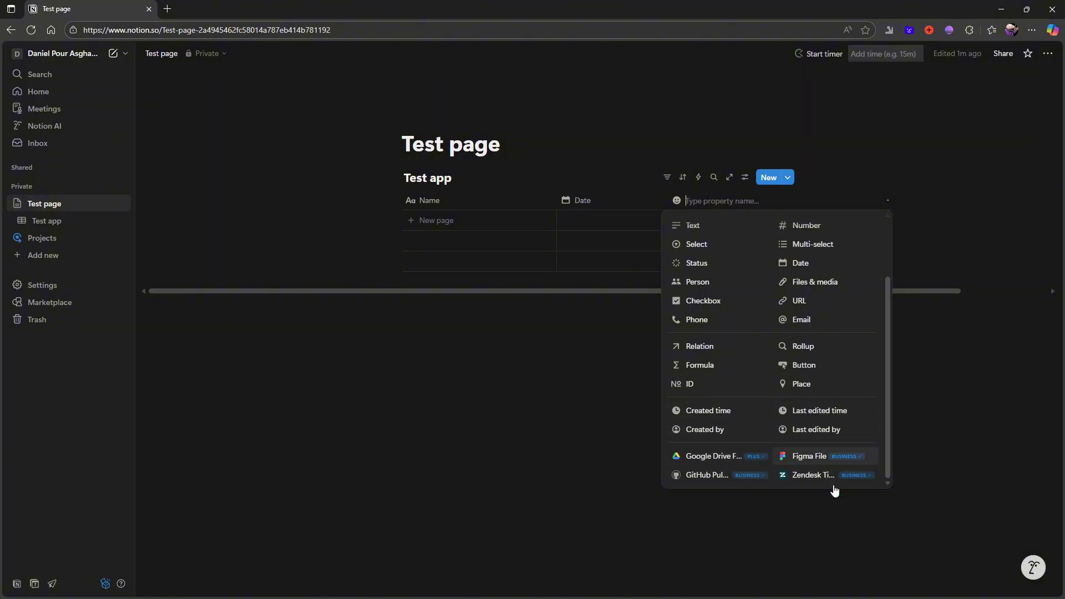
scroll(732, 478, "up", 1)
scroll(727, 466, "down", 1)
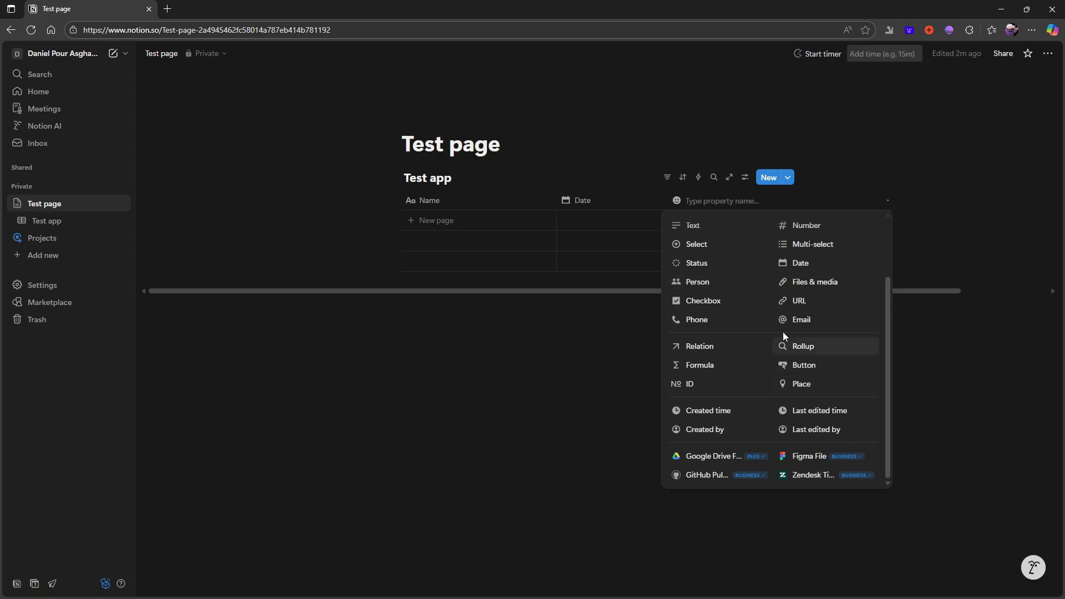
scroll(720, 288, "up", 2)
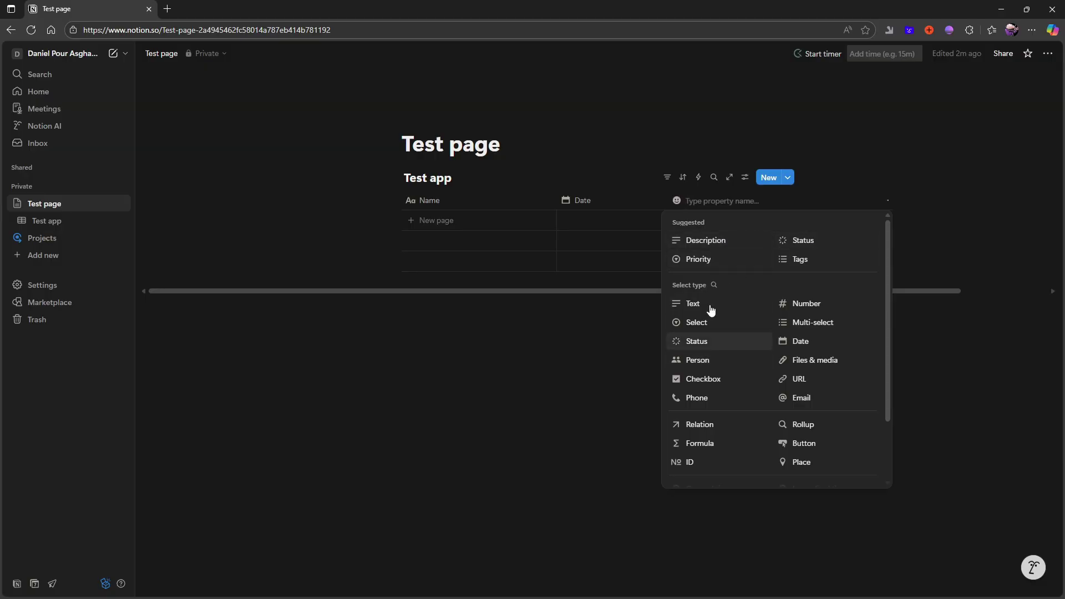
scroll(827, 388, "down", 2)
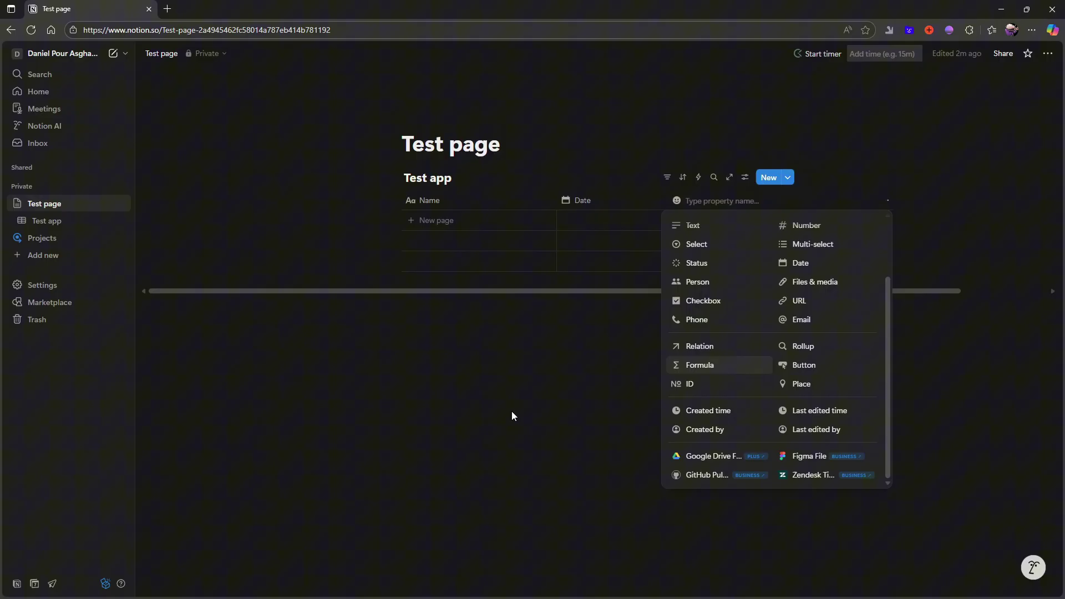
Close the property type list without adding a column, then open the Inbox.
left_click(545, 344)
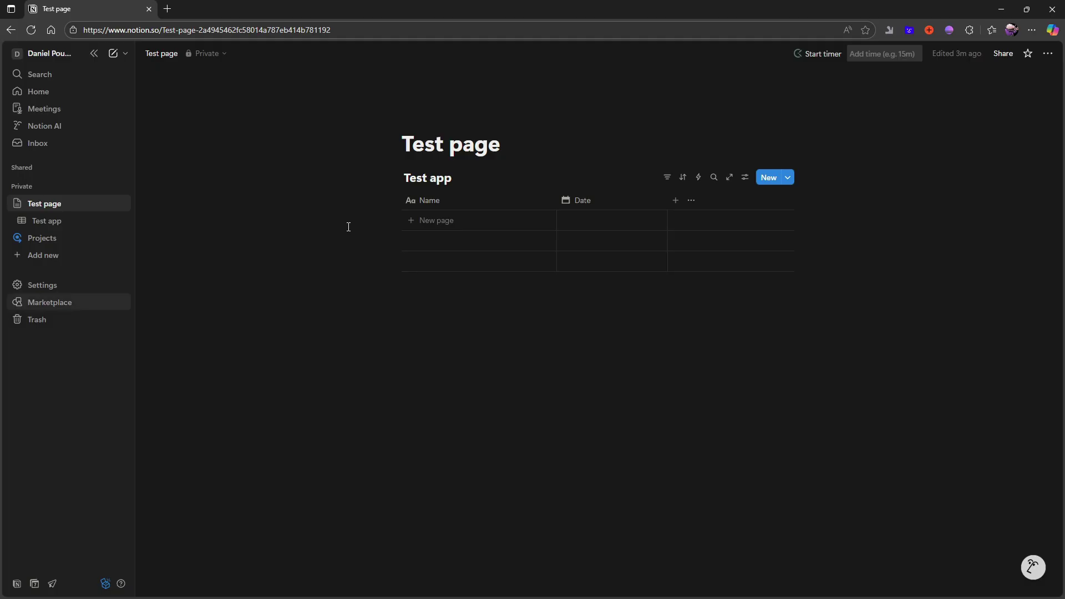
left_click(50, 145)
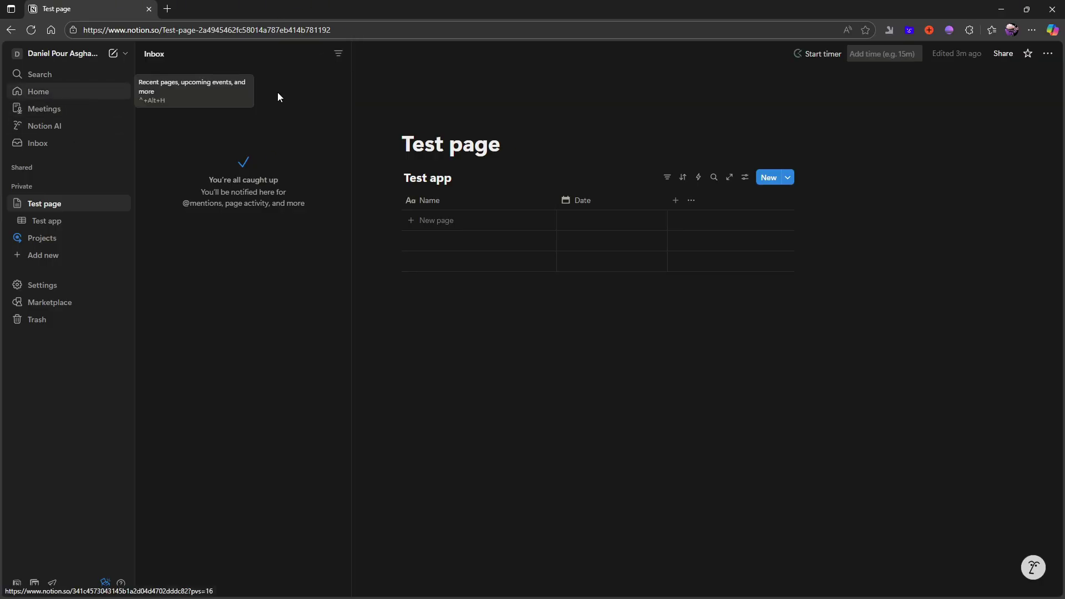
Open Test app and Projects, browse the database template picker, then close it.
left_click(66, 225)
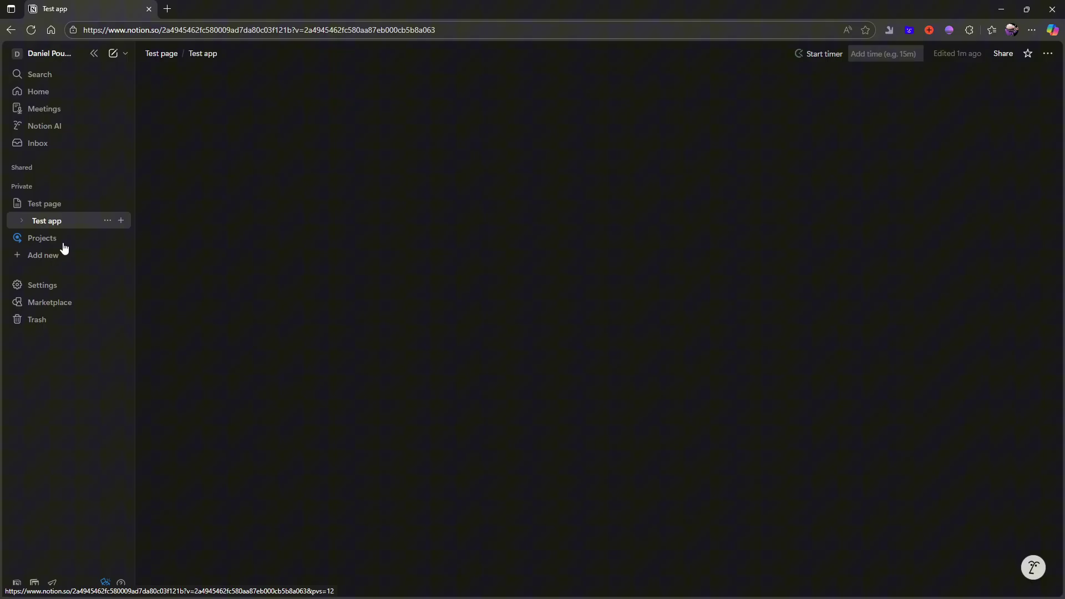
left_click(61, 240)
left_click(58, 255)
scroll(535, 311, "down", 2)
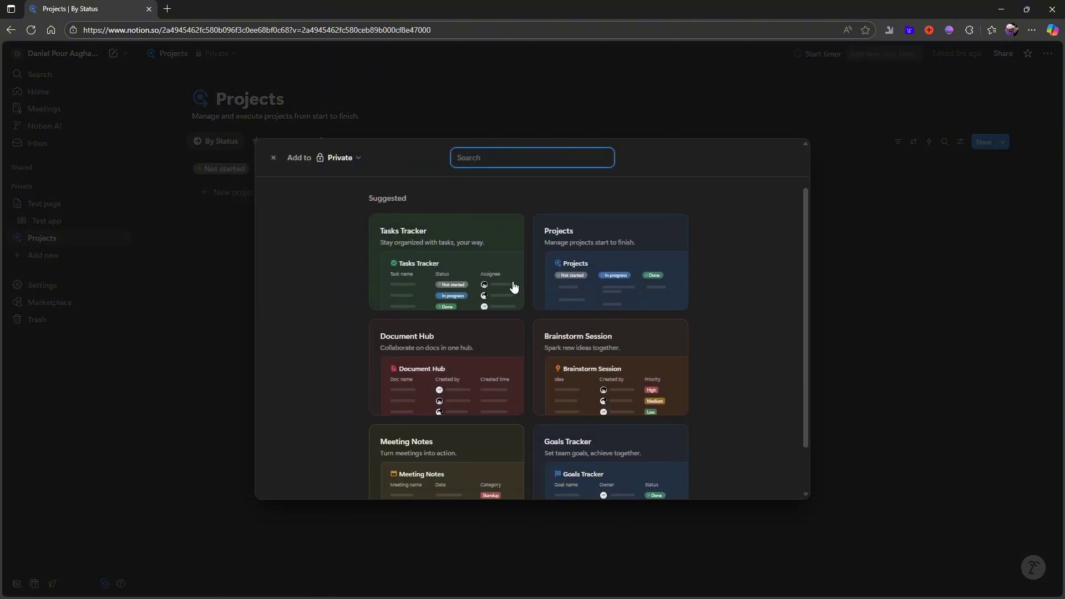
scroll(552, 282, "down", 1)
scroll(555, 284, "down", 2)
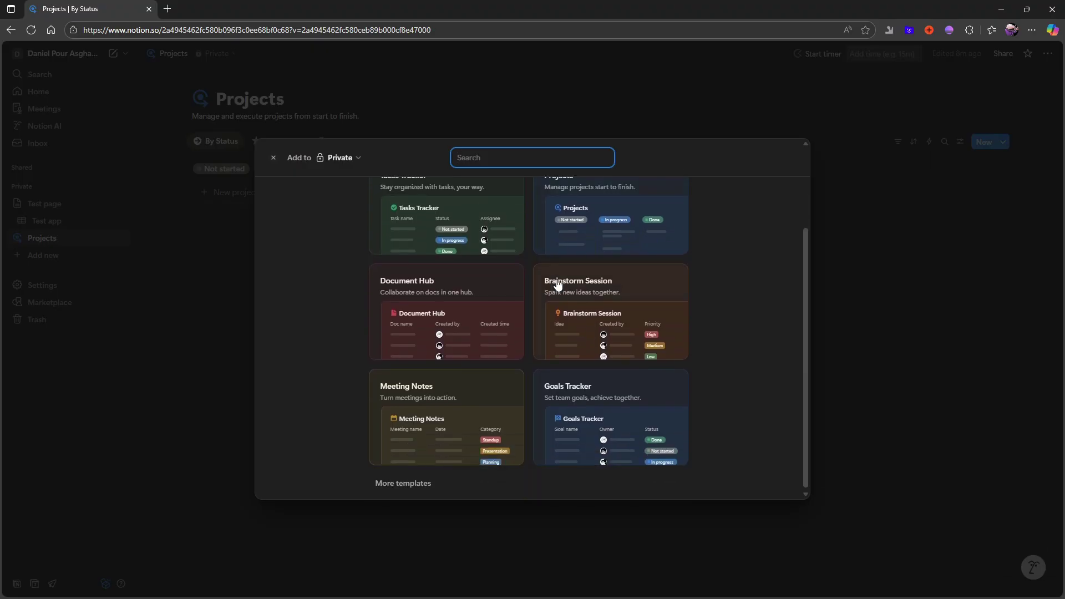
scroll(559, 303, "down", 1)
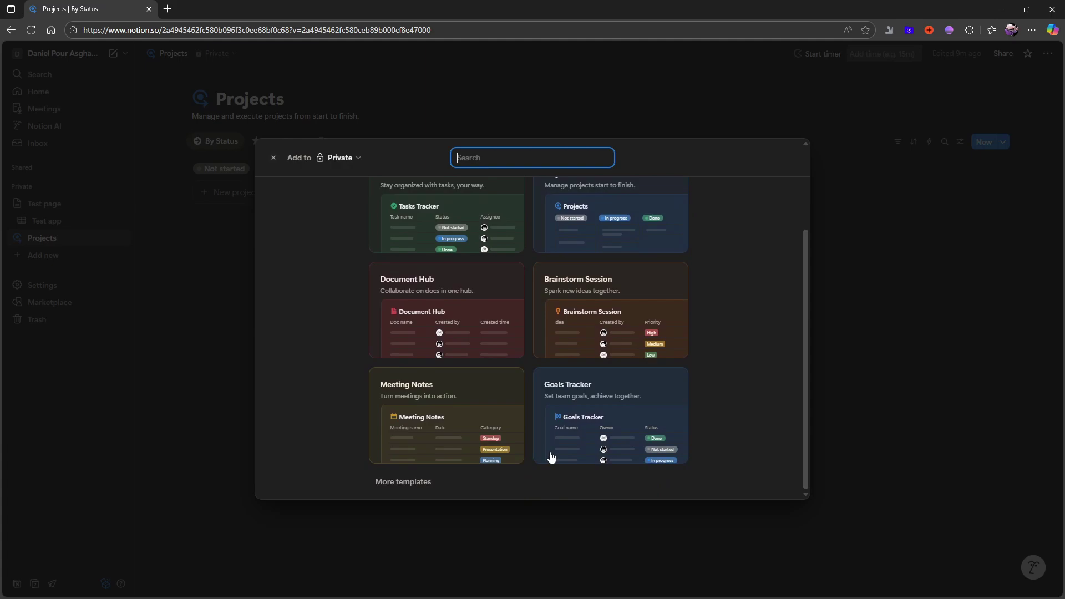
left_click(909, 349)
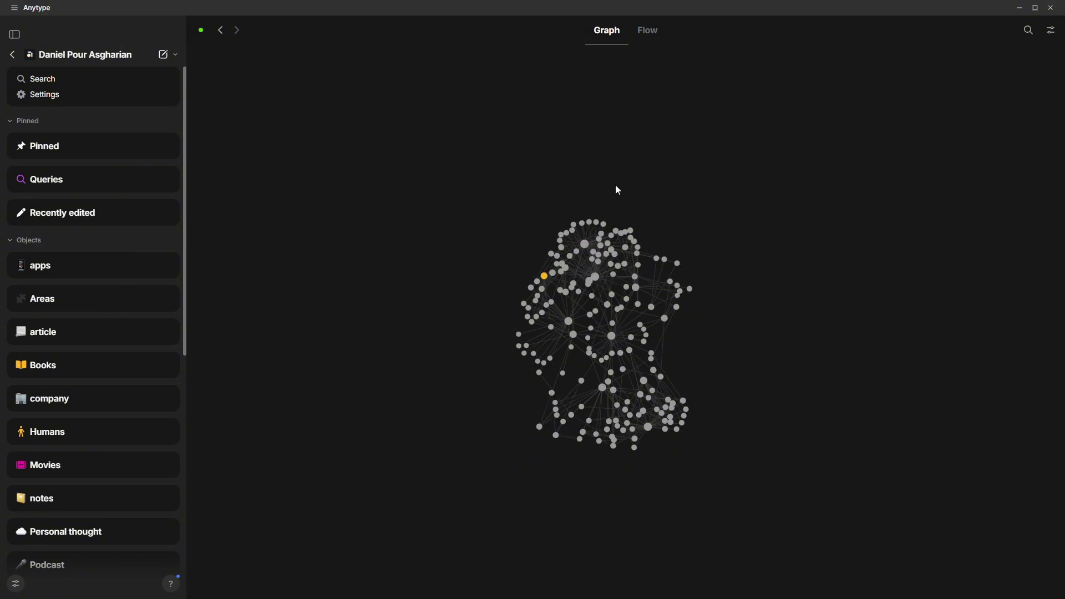
Drag one node out of the graph cluster and show the list of spaces in the sidebar.
left_click_drag(637, 230, 770, 232)
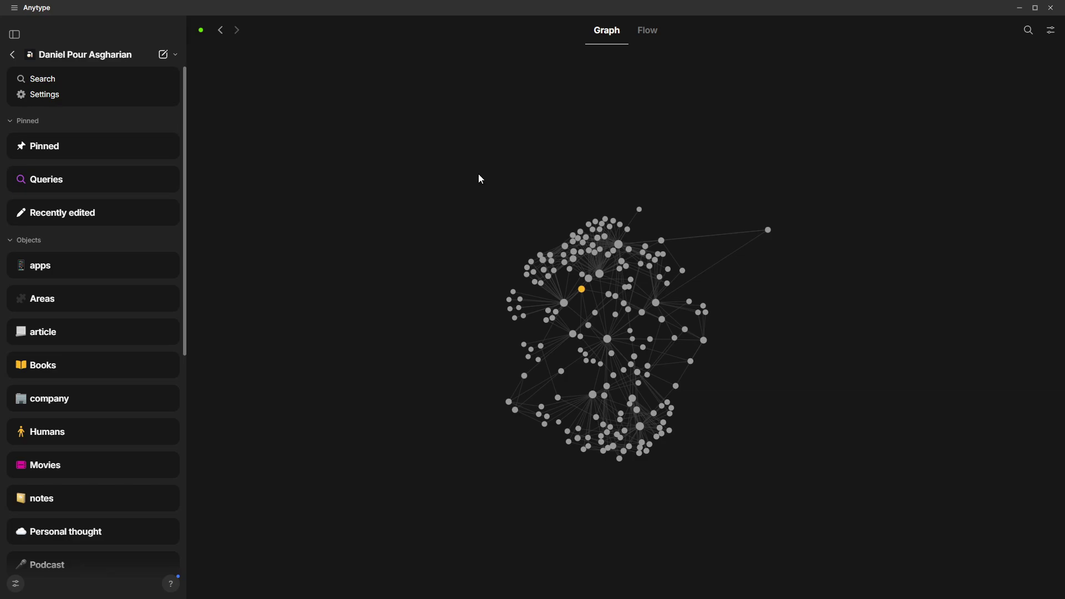
left_click(12, 55)
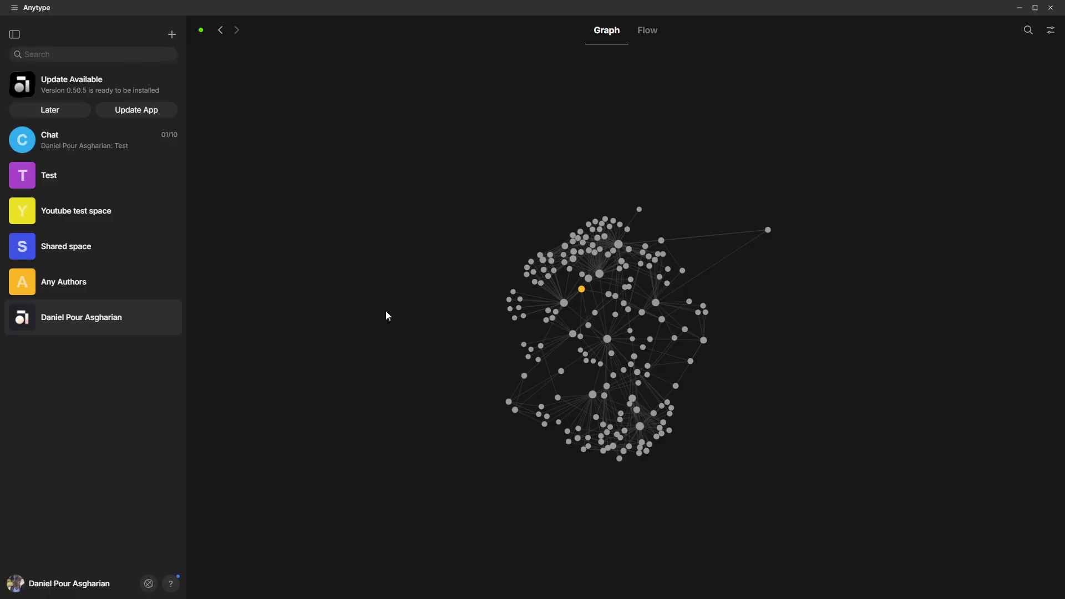
Return to the Dashboard and open the Personal social media page.
left_click(223, 30)
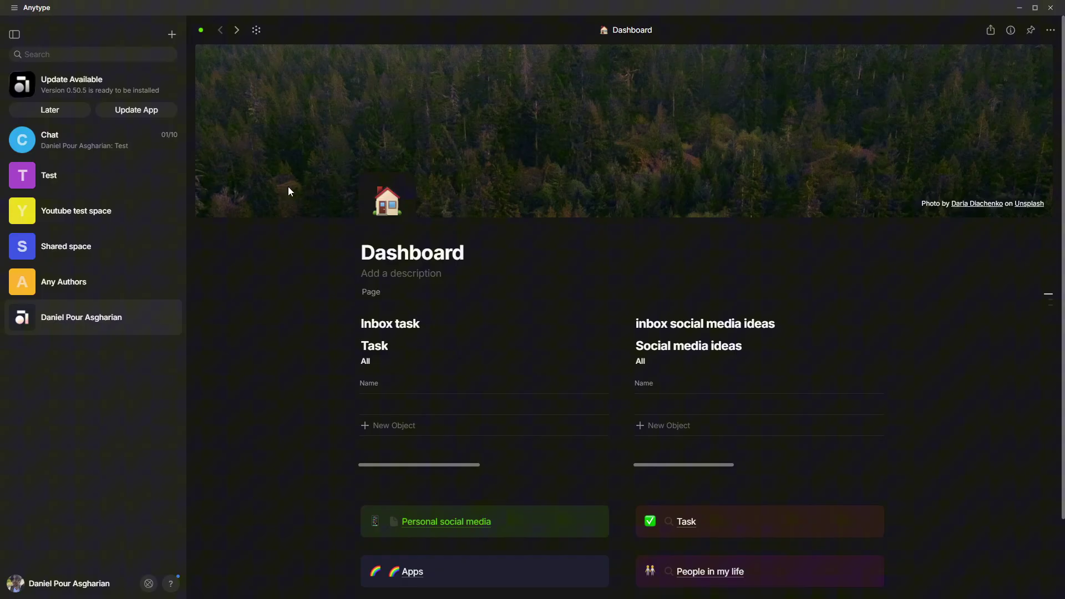
left_click(75, 333)
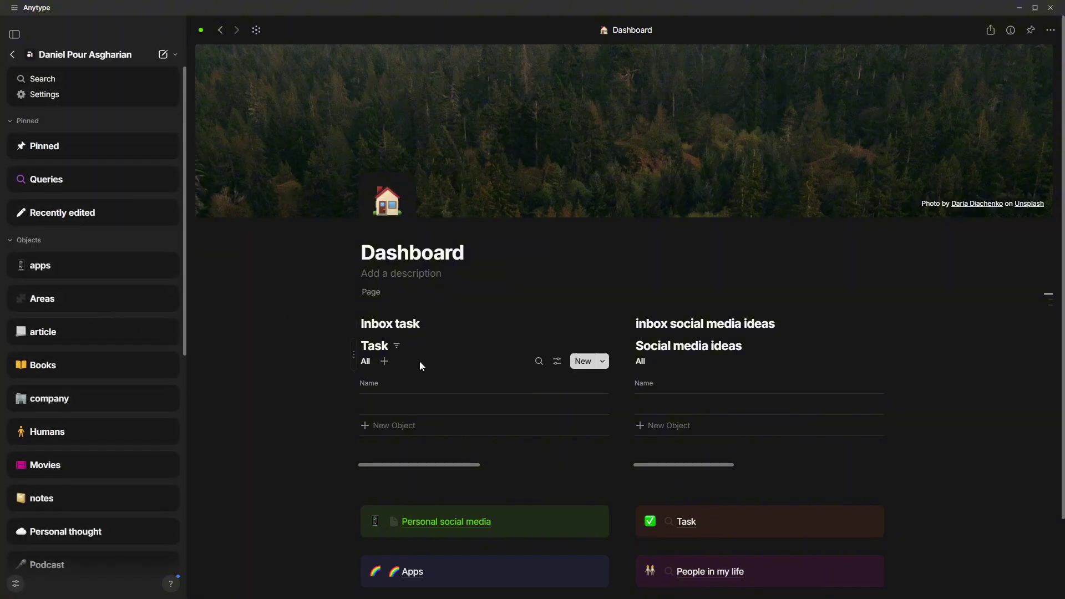
scroll(443, 361, "down", 2)
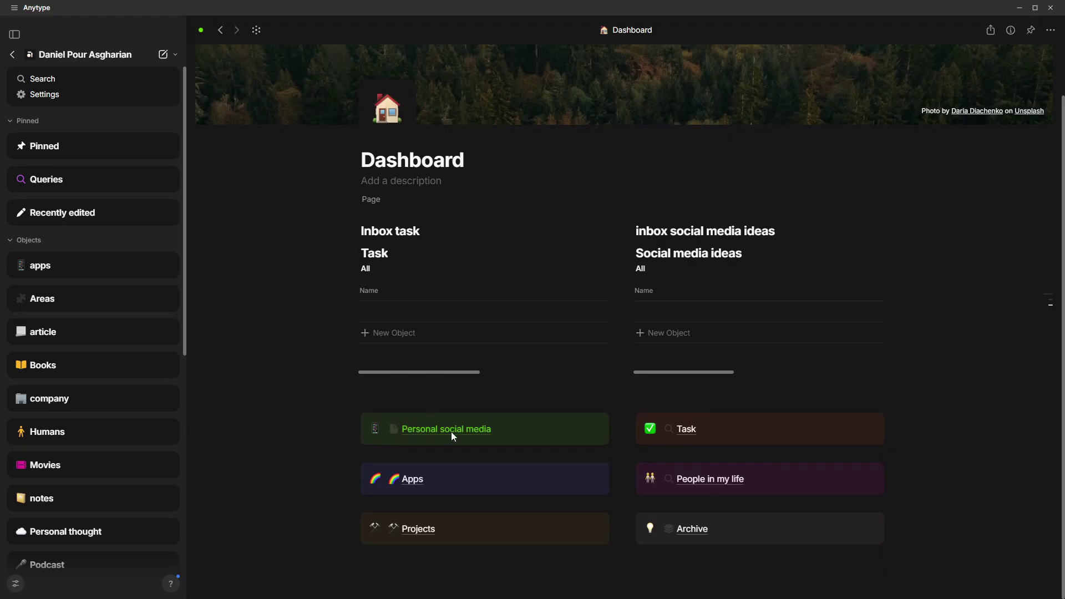
left_click(437, 429)
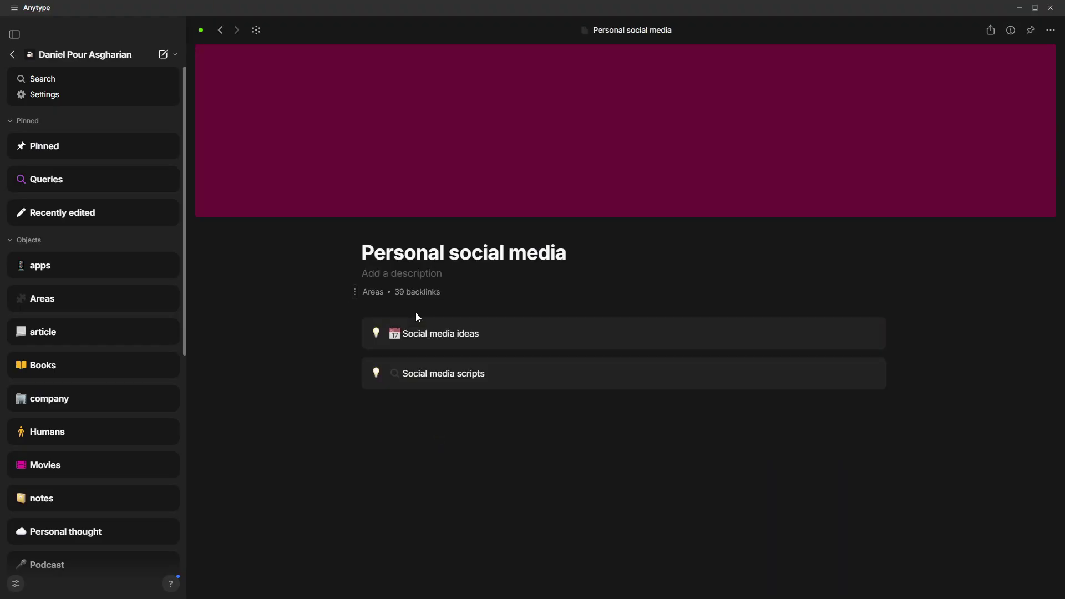
Open the Social media ideas query and scroll through its seven Not done items.
left_click(456, 334)
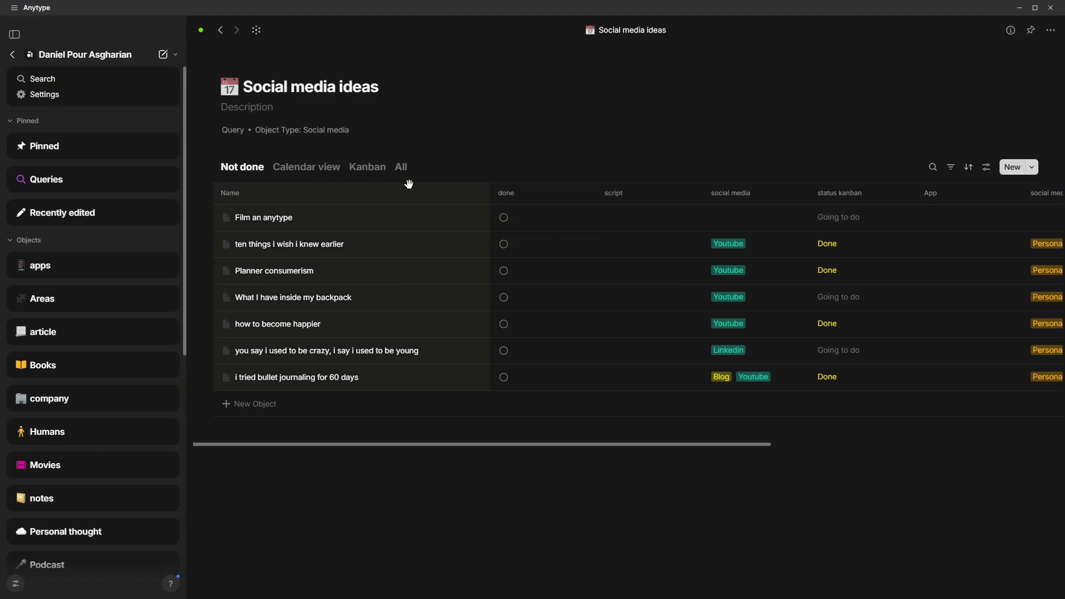
scroll(407, 183, "right", 2)
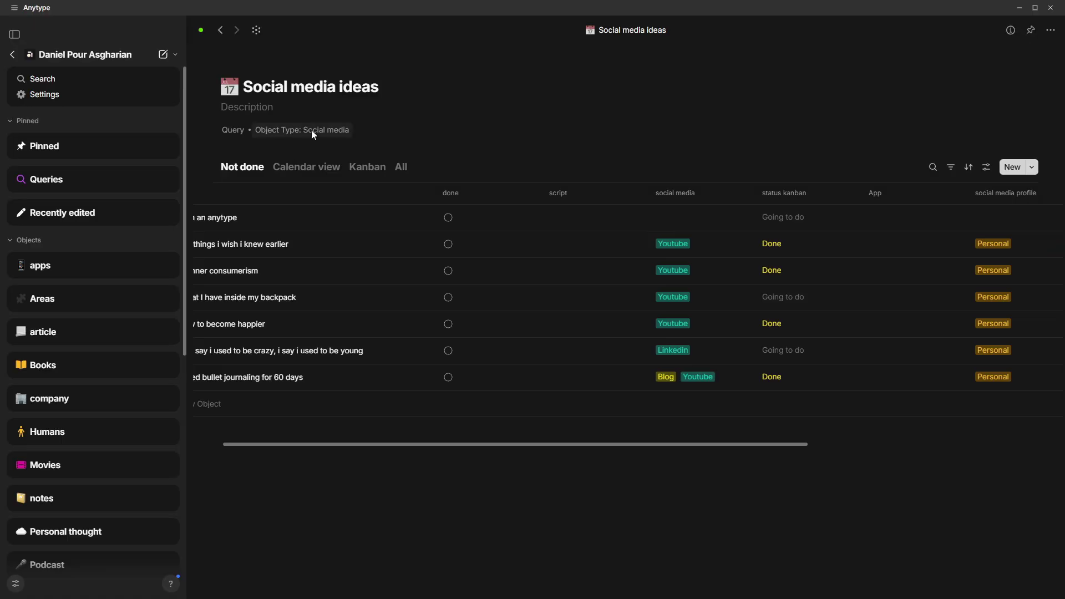
scroll(368, 245, "left", 2)
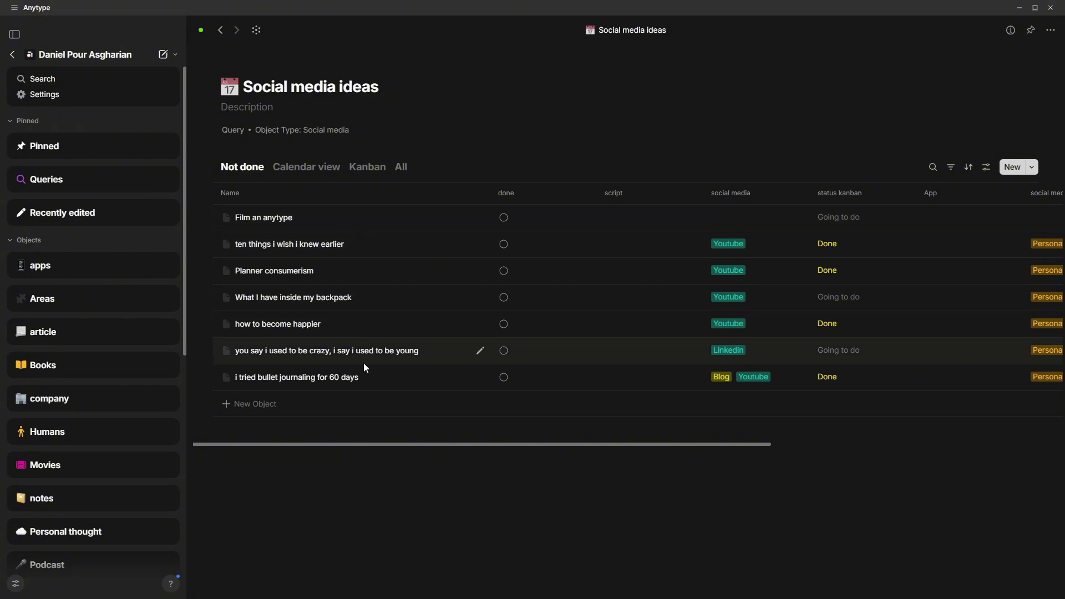
scroll(82, 408, "down", 3)
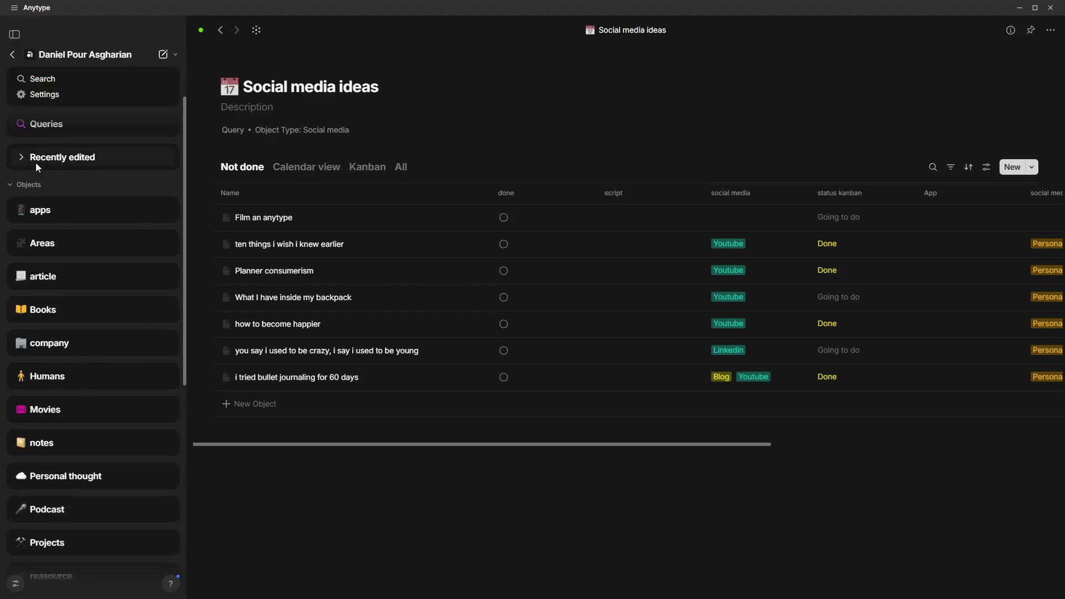
scroll(88, 470, "down", 4)
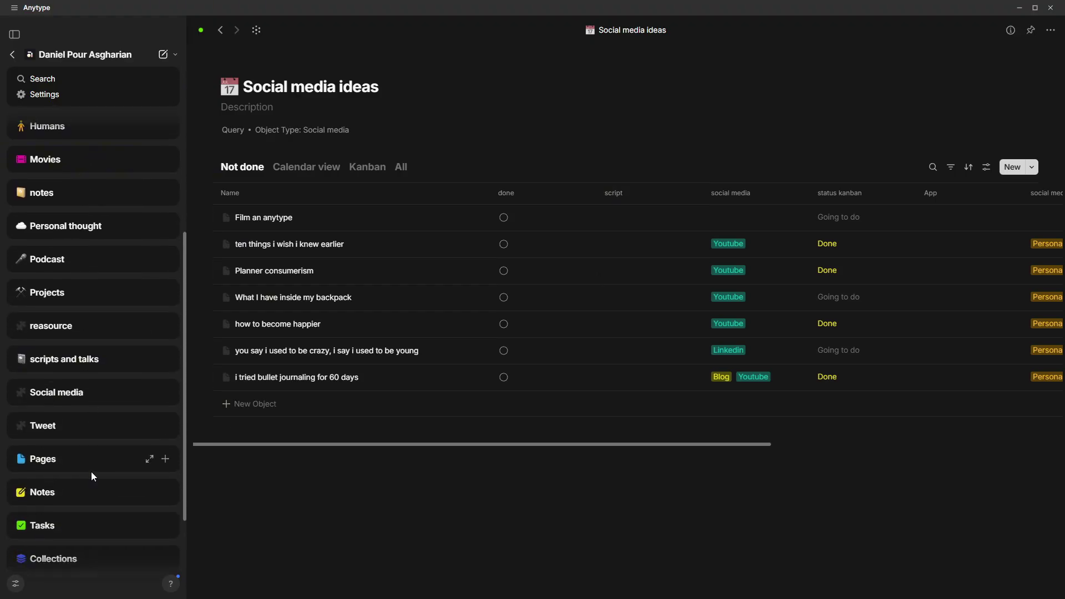
scroll(57, 444, "down", 1)
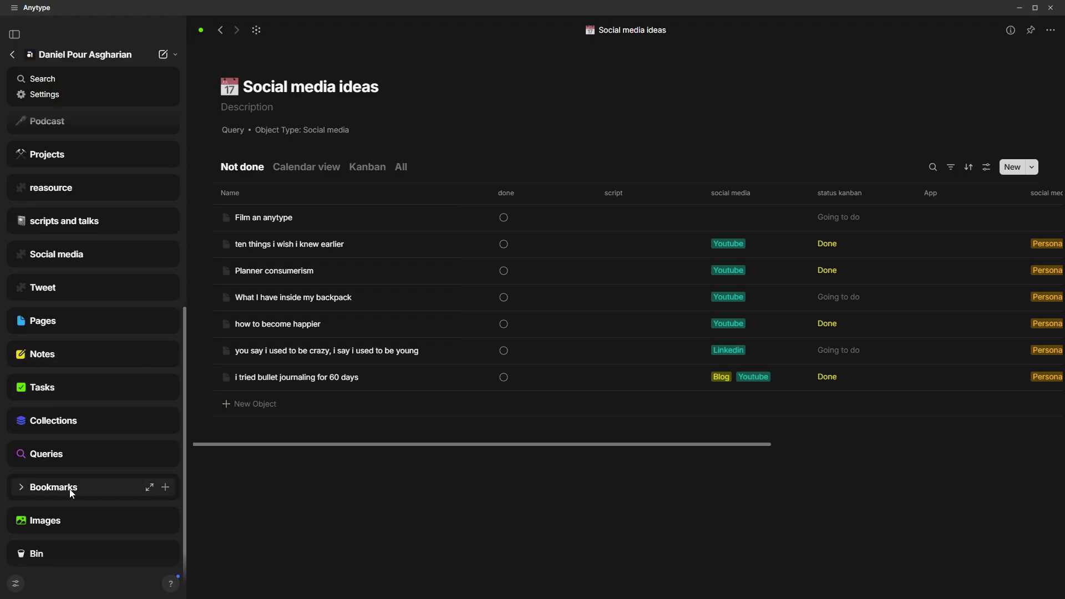
scroll(105, 392, "up", 2)
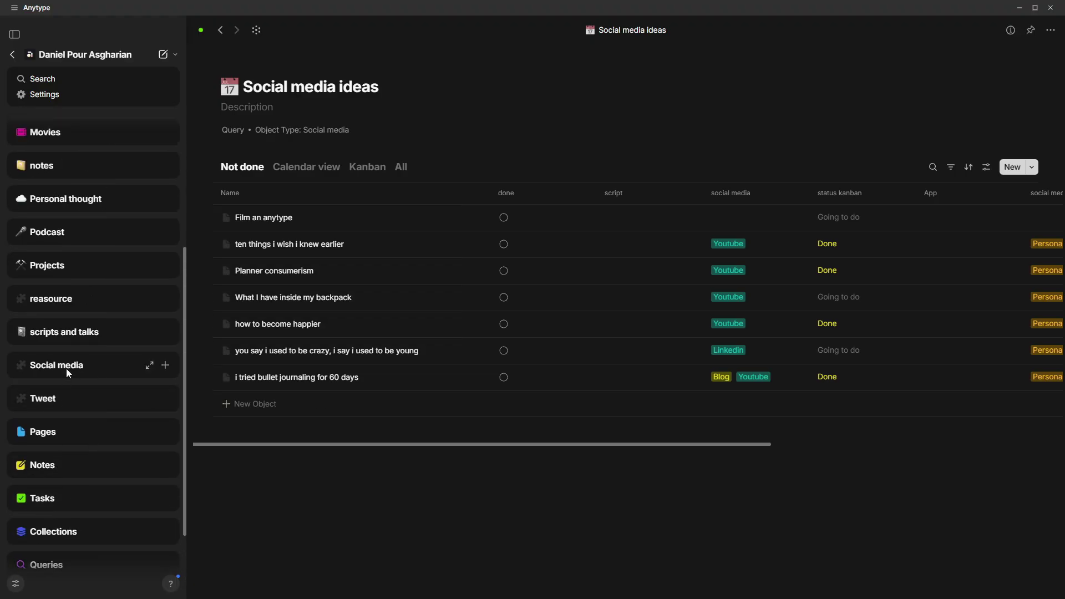
scroll(65, 369, "up", 1)
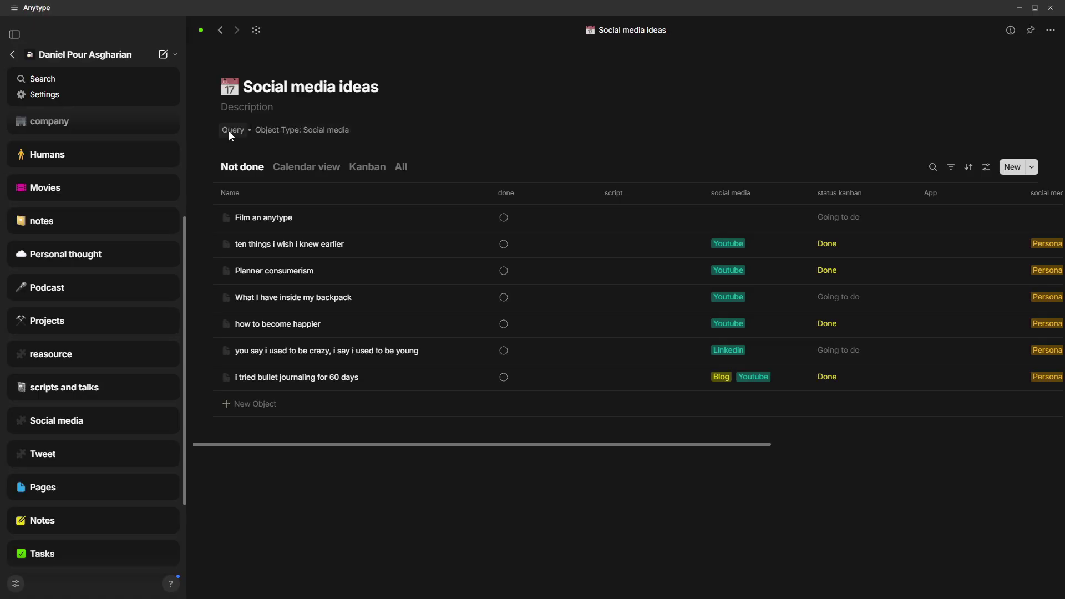
scroll(109, 192, "up", 5)
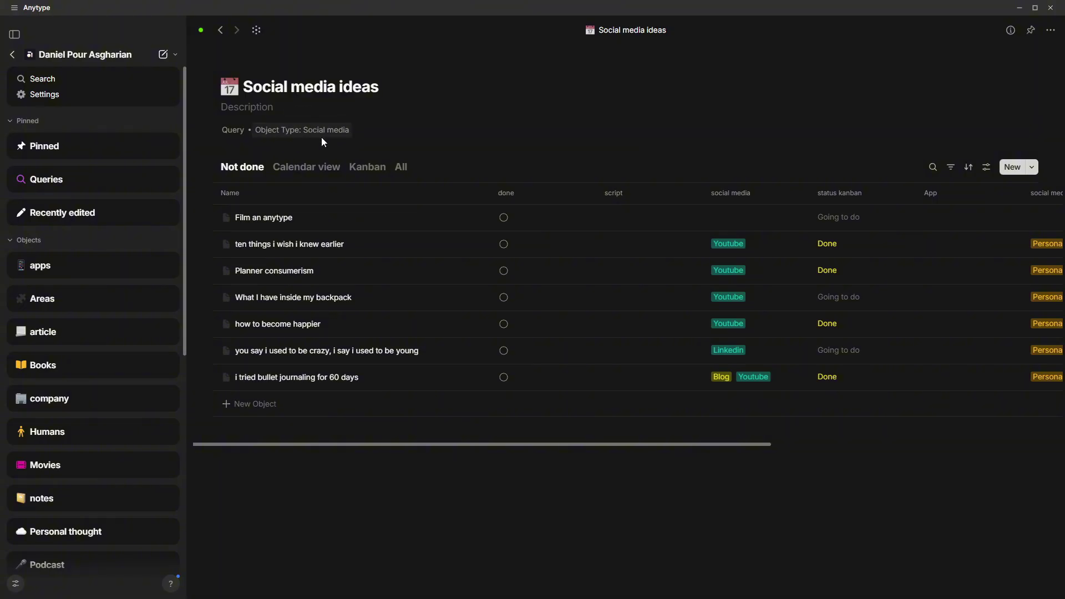
scroll(814, 272, "right", 2)
scroll(815, 272, "right", 6)
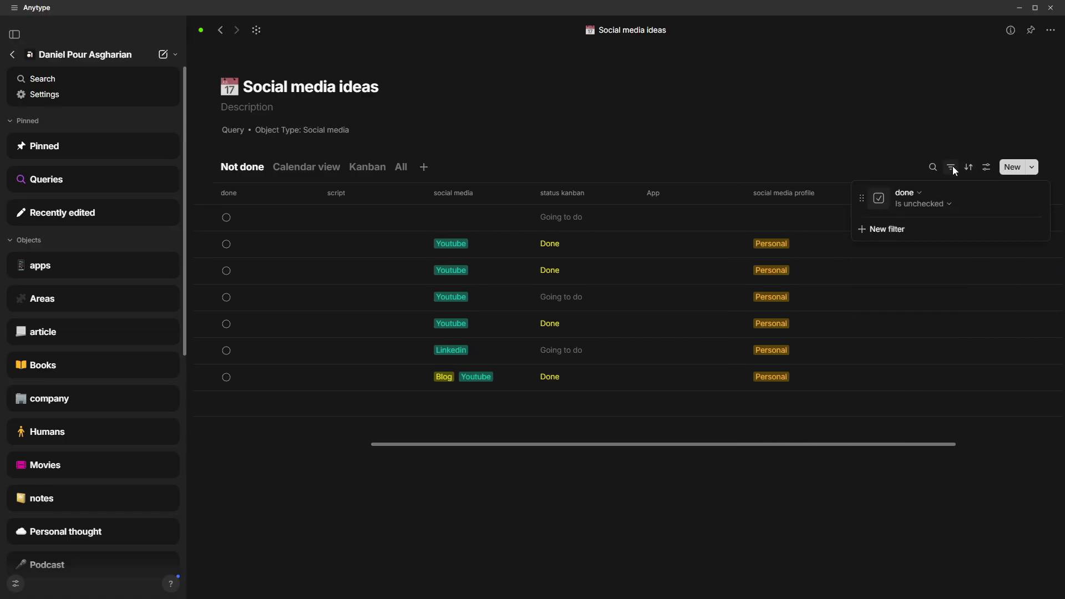
left_click(985, 168)
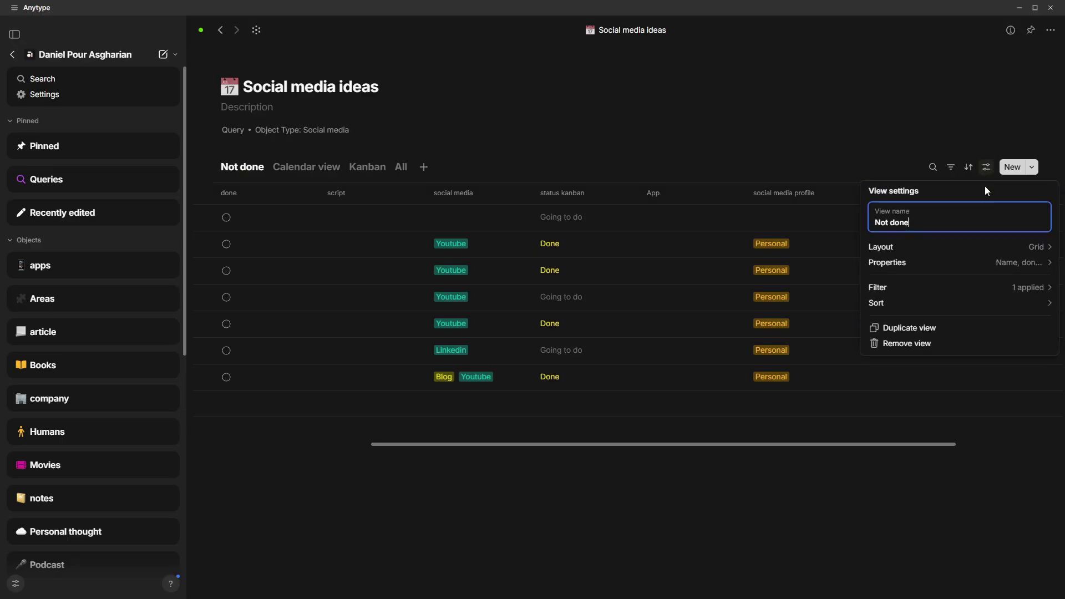
left_click(1007, 249)
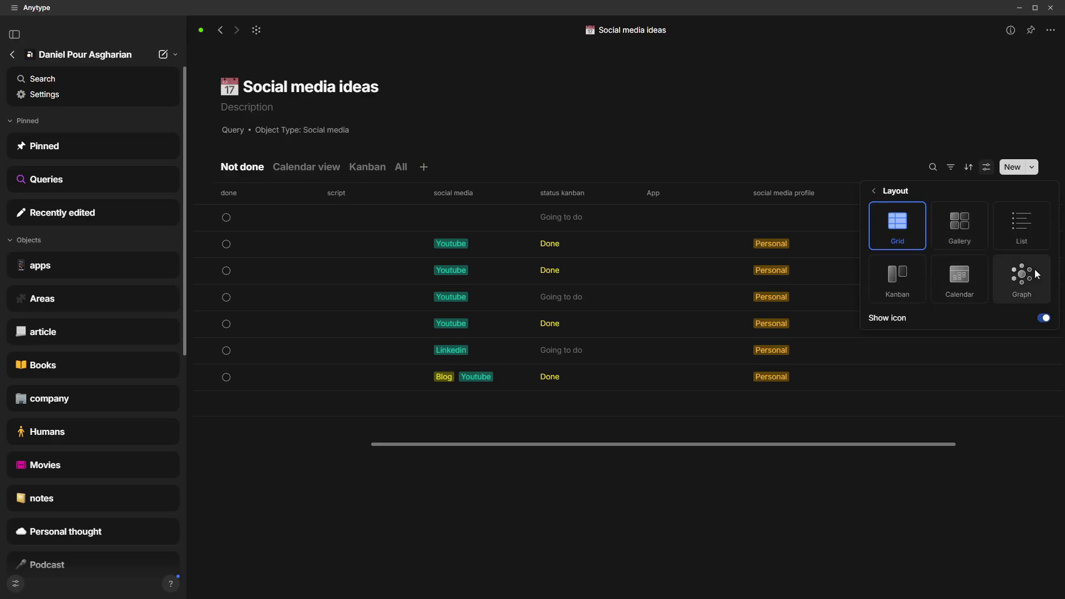
left_click(690, 132)
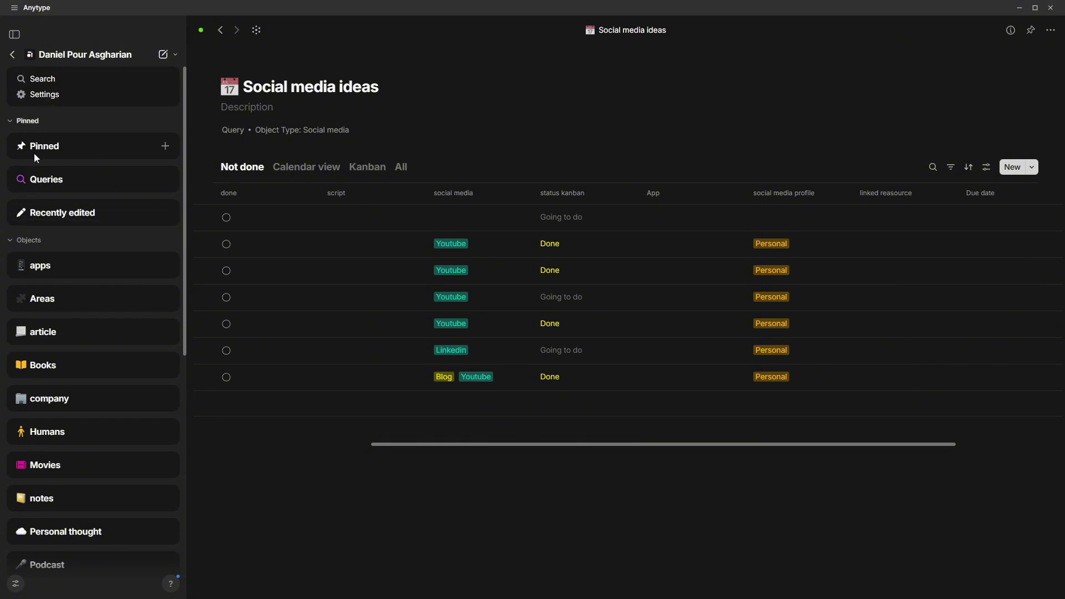
scroll(74, 264, "down", 2)
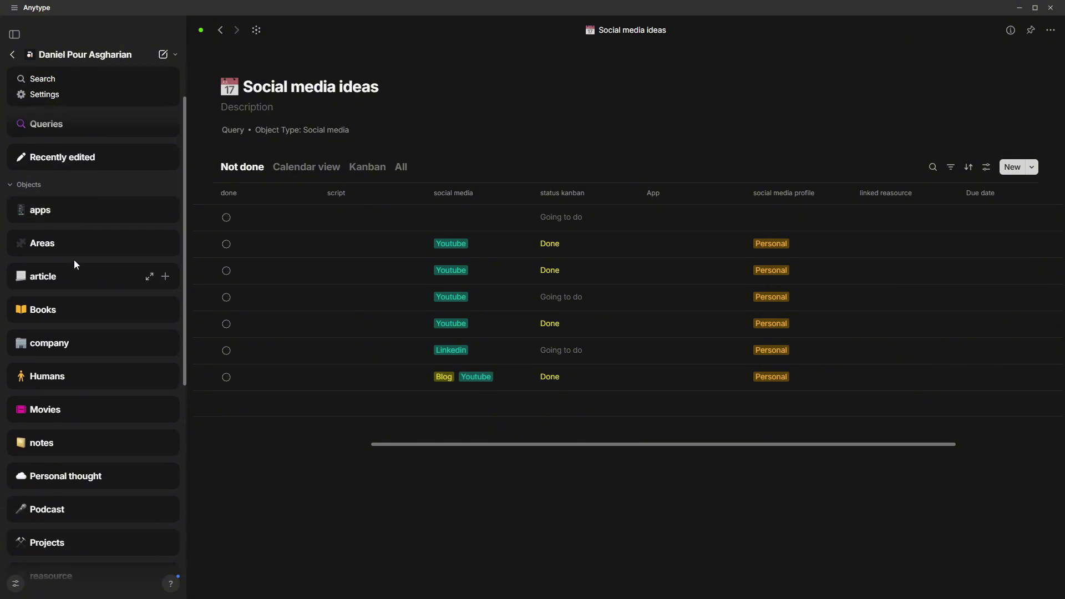
Step back twice to the Dashboard, then switch to the Youtube test space.
scroll(129, 297, "up", 1)
left_click(217, 31)
left_click(217, 31)
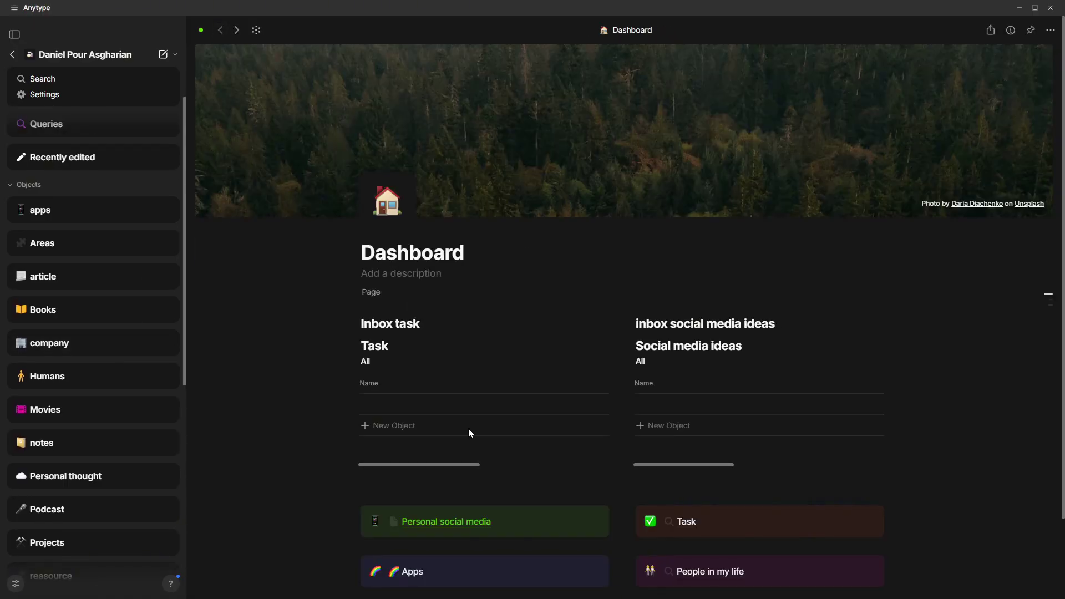
scroll(467, 376, "down", 2)
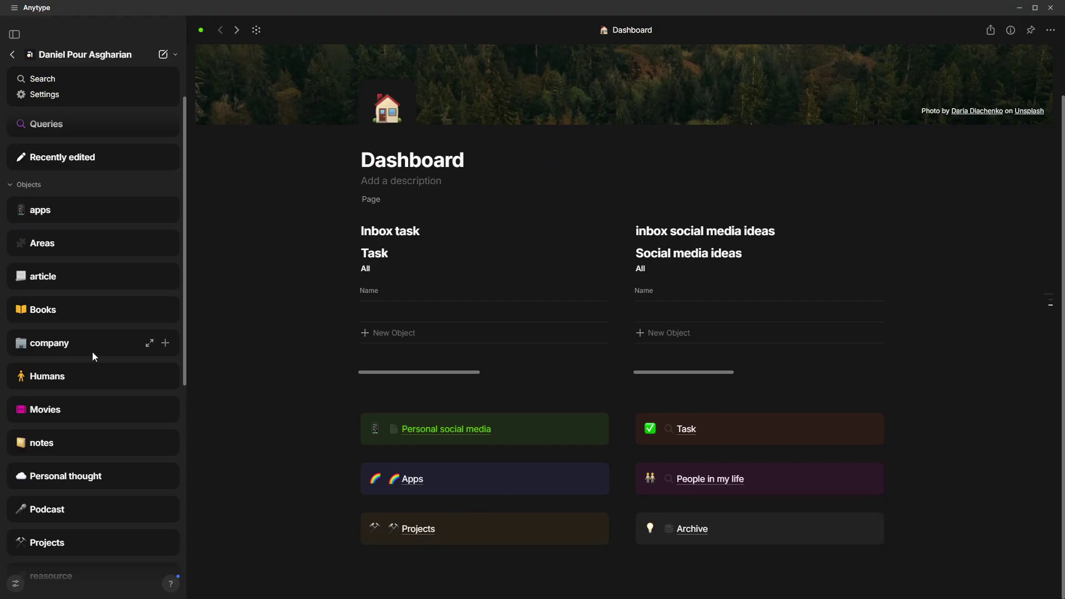
scroll(73, 380, "down", 6)
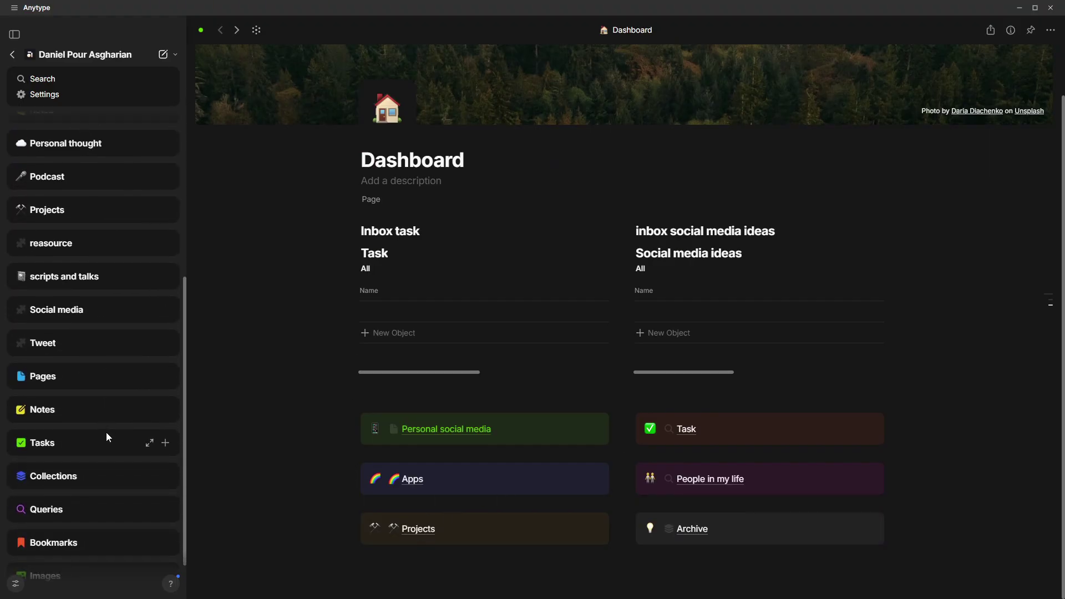
scroll(61, 420, "up", 3)
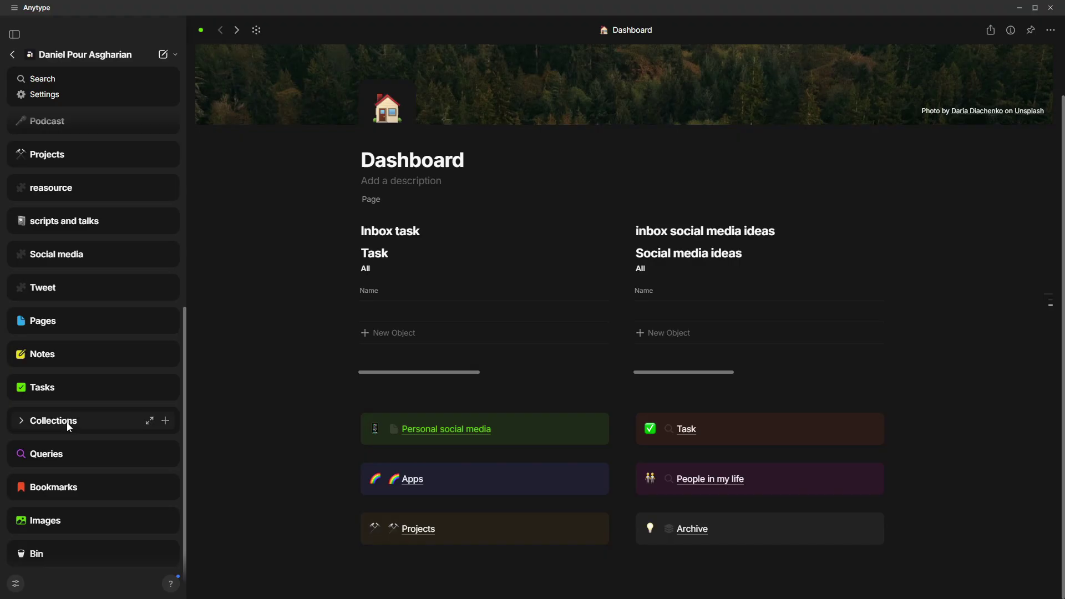
left_click(11, 54)
left_click(78, 213)
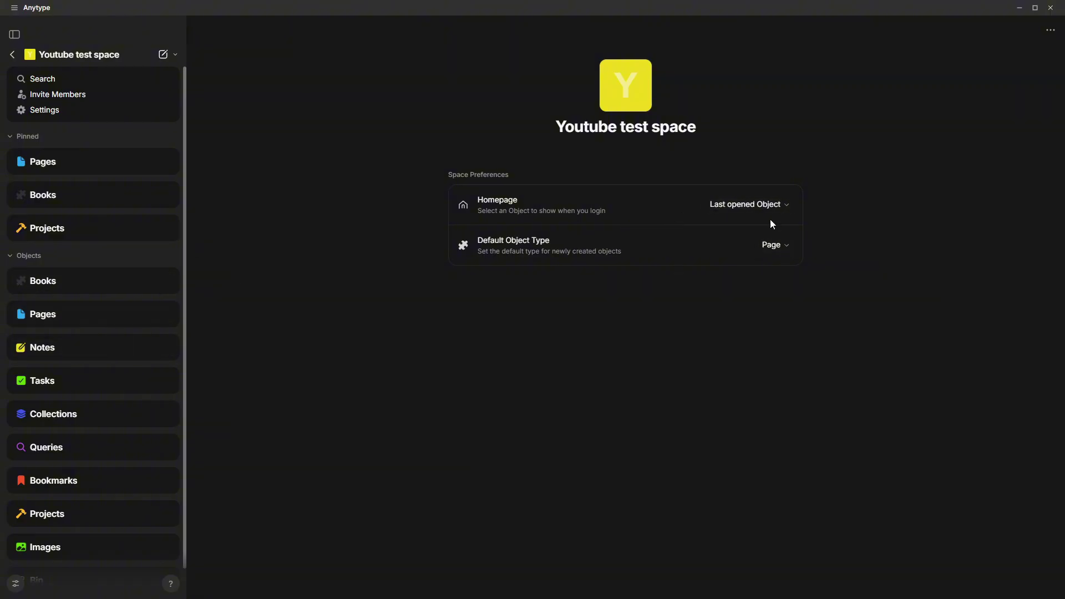
Check the space's Homepage and Default Object Type choices, leaving both unchanged.
left_click(757, 206)
left_click(757, 207)
left_click(771, 246)
left_click(771, 245)
Browse the Pages and Books types, dismiss the type-settings tip, then open Resources from Queries.
left_click(65, 158)
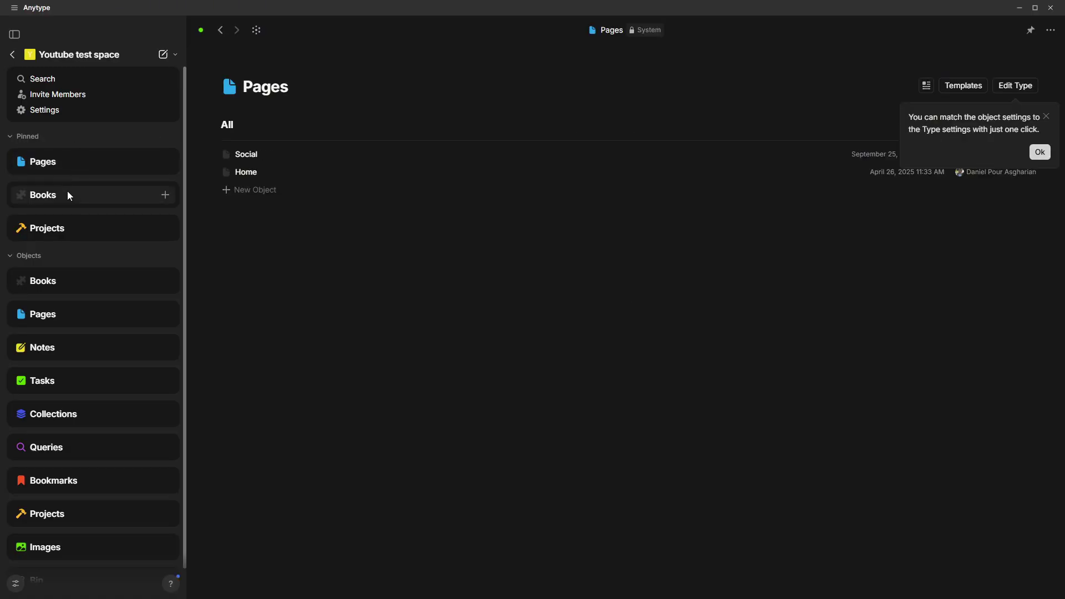
left_click(61, 281)
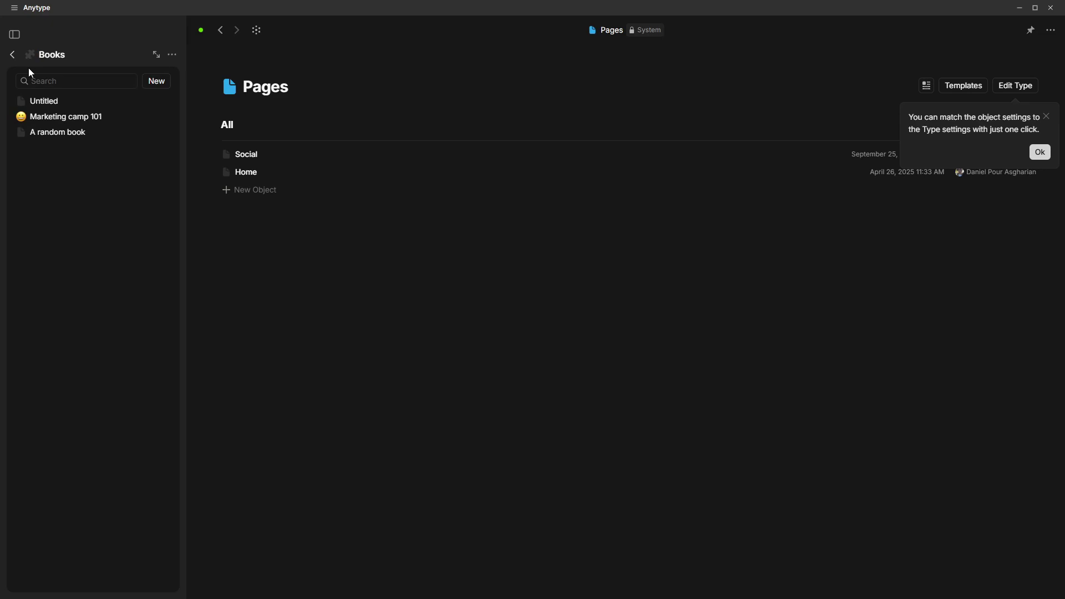
left_click(12, 54)
scroll(107, 371, "down", 1)
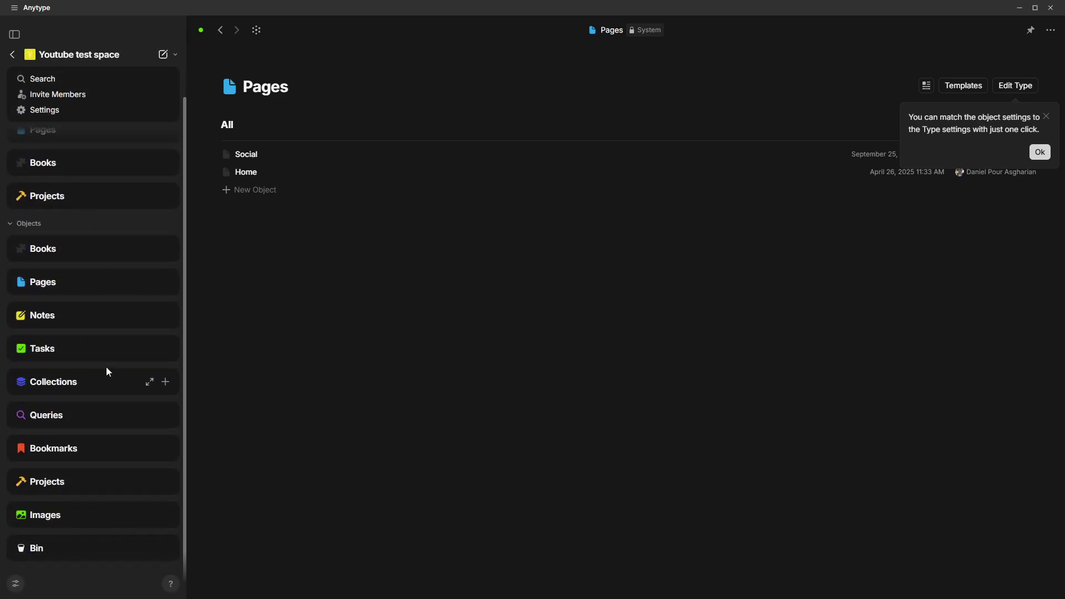
left_click(1039, 152)
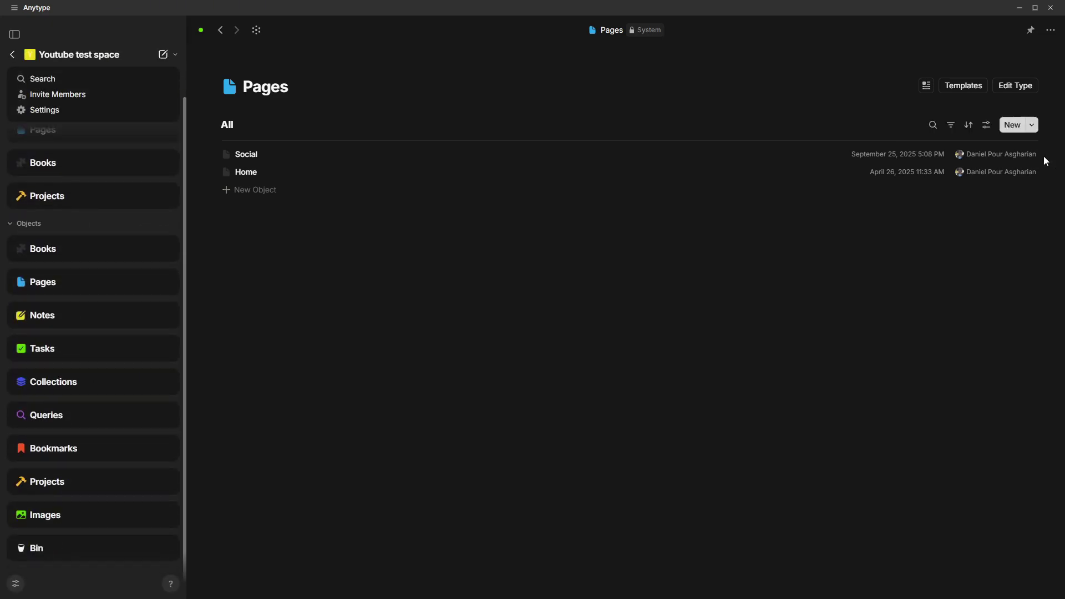
scroll(71, 191, "up", 1)
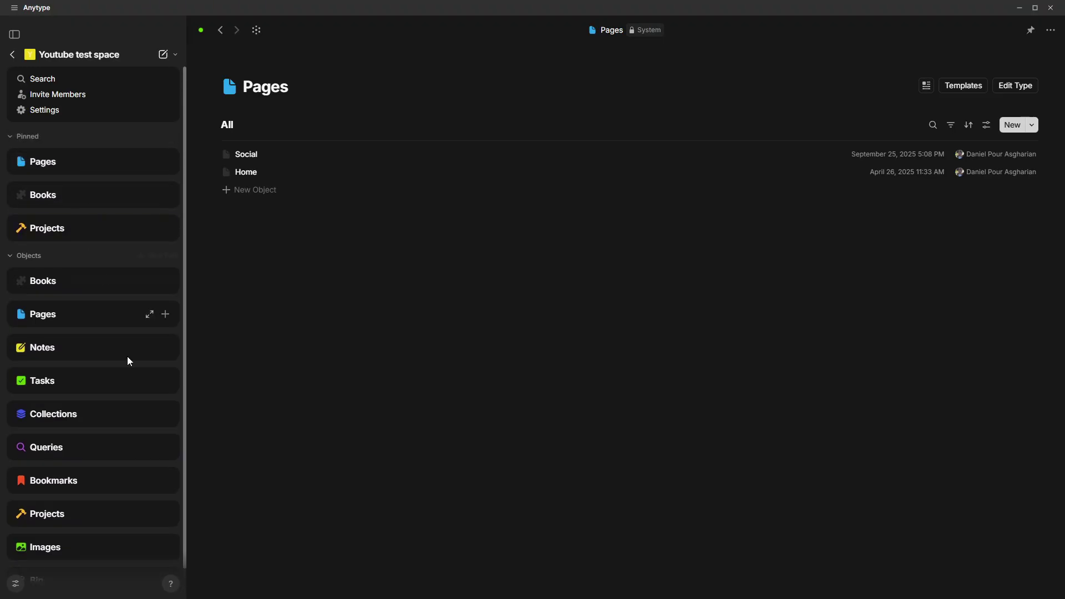
left_click(61, 451)
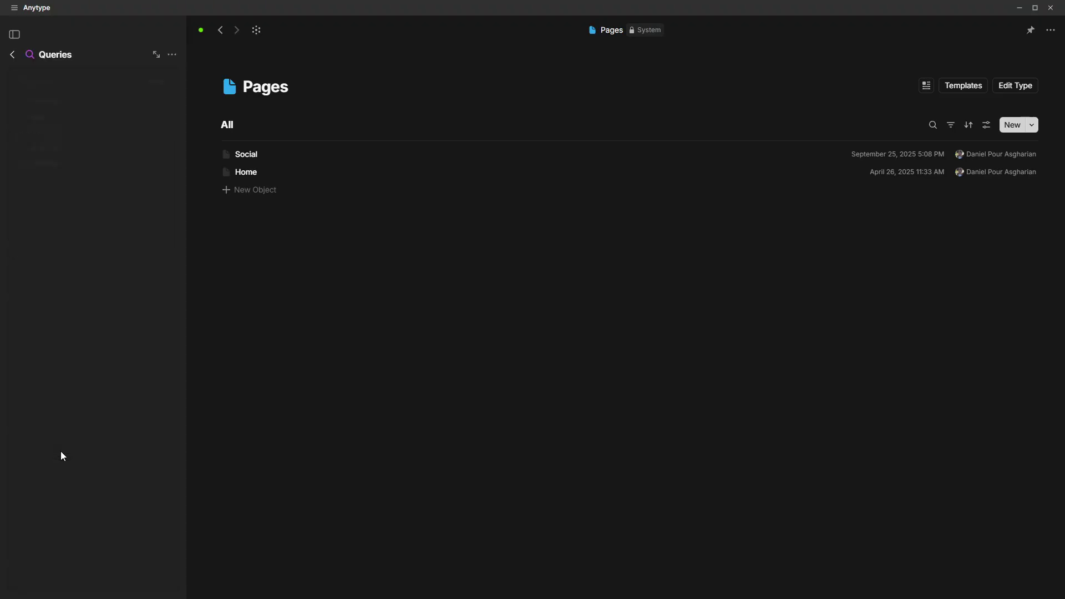
left_click(12, 54)
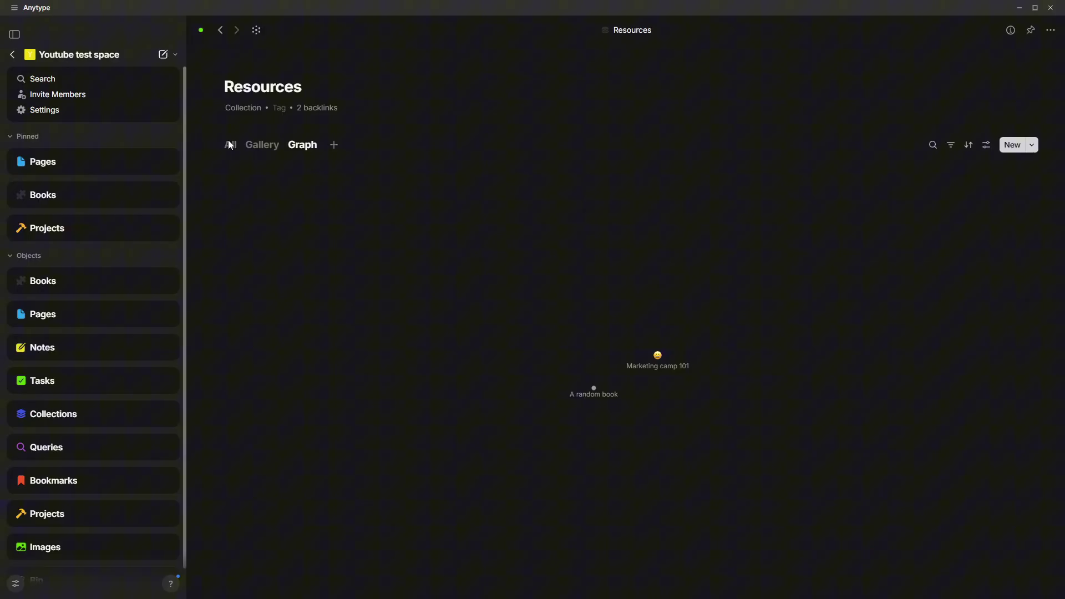
Compare Resources in All, Gallery and Graph views, then open the Youtube test space's full graph.
left_click(234, 149)
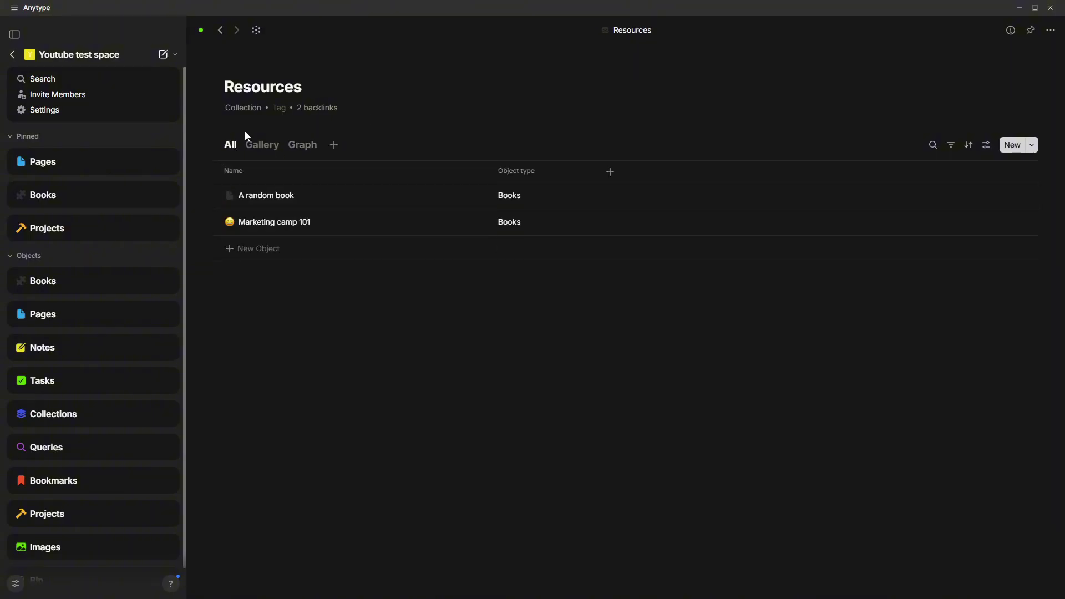
left_click(268, 146)
left_click(230, 146)
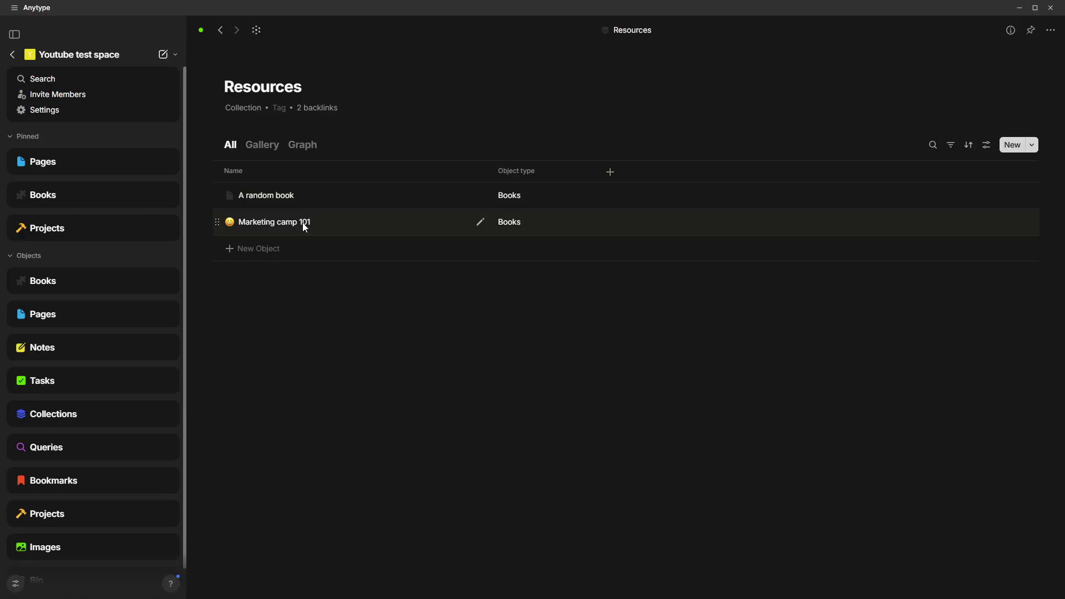
left_click(312, 146)
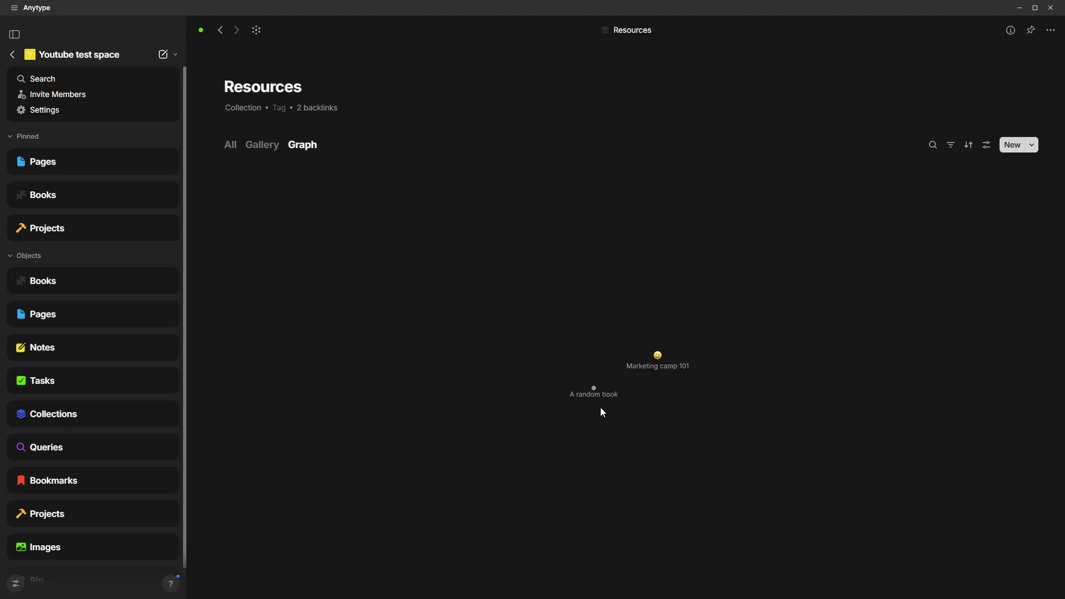
left_click(234, 148)
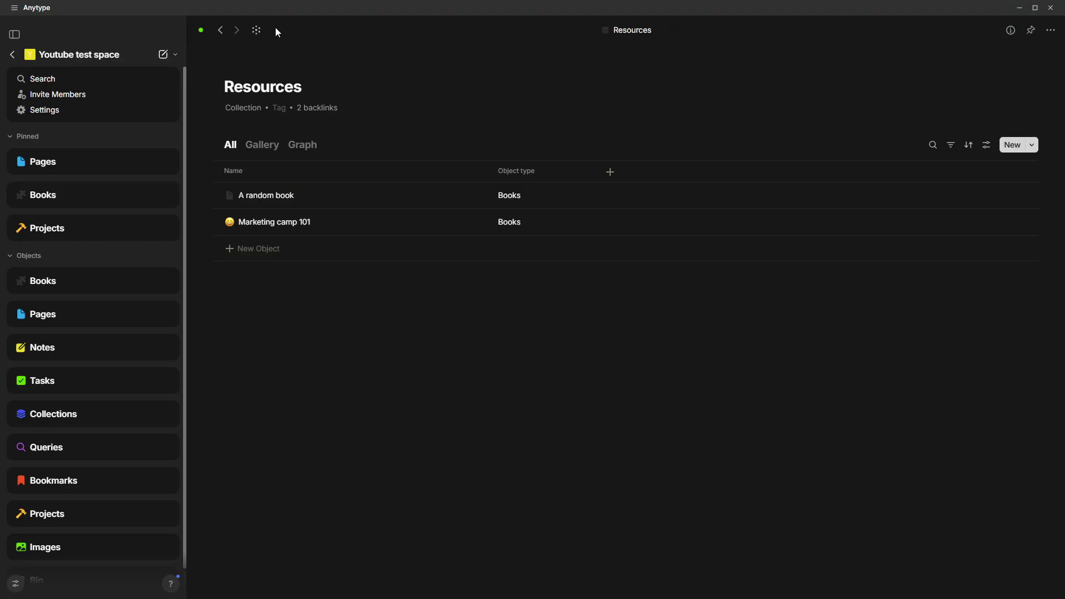
left_click(259, 28)
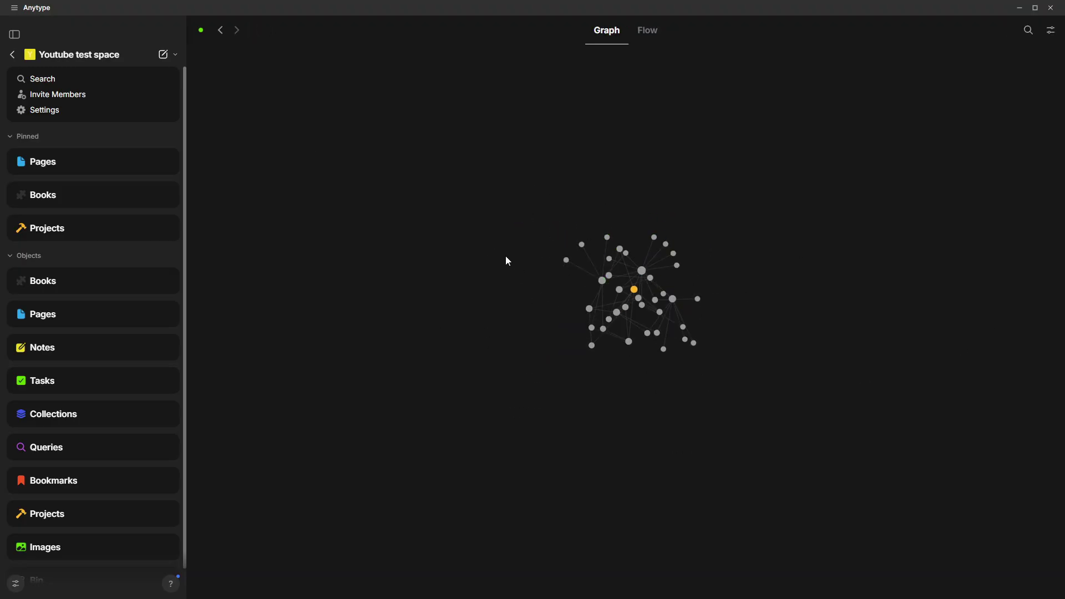
Go back to Resources and view Marketing camp 101 and A random book as graph nodes.
left_click(221, 30)
left_click(309, 148)
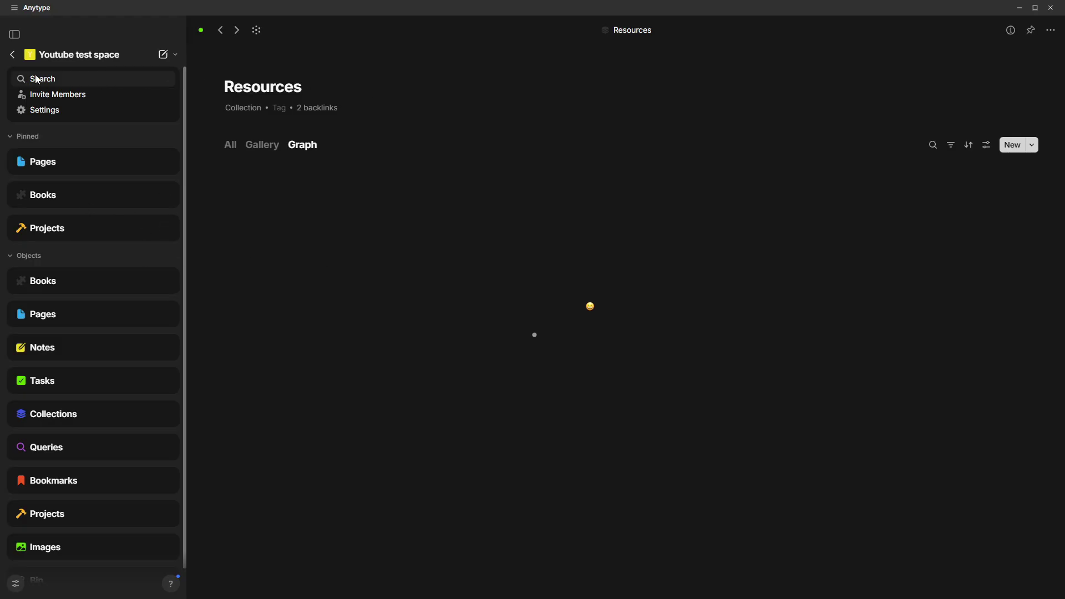
Move from the Chat space to the personal space's Dashboard and scroll its Task and Social media ideas lists.
left_click(12, 54)
left_click(63, 133)
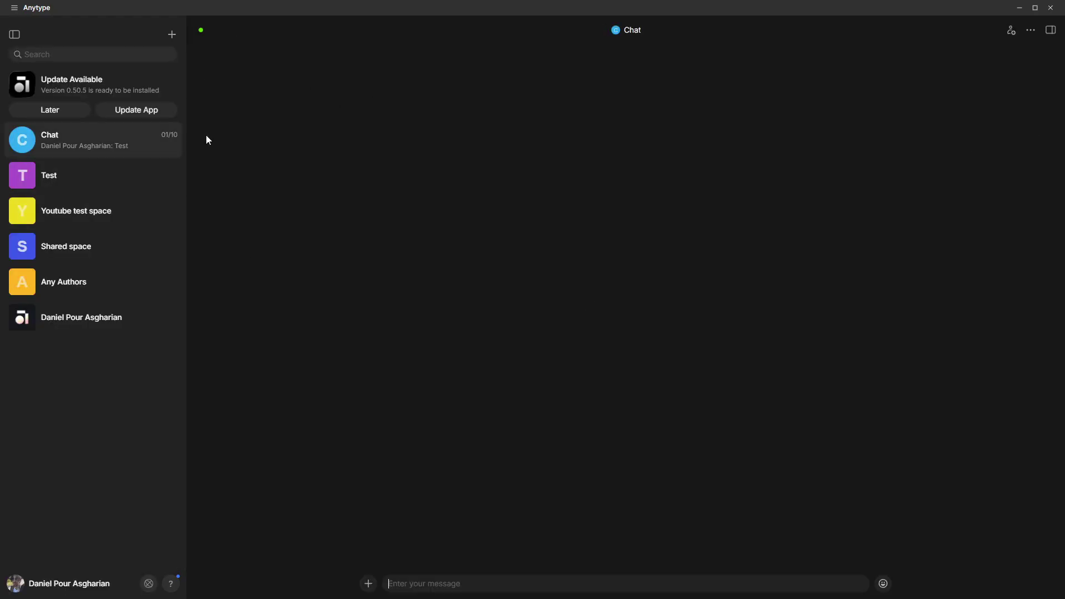
left_click(64, 324)
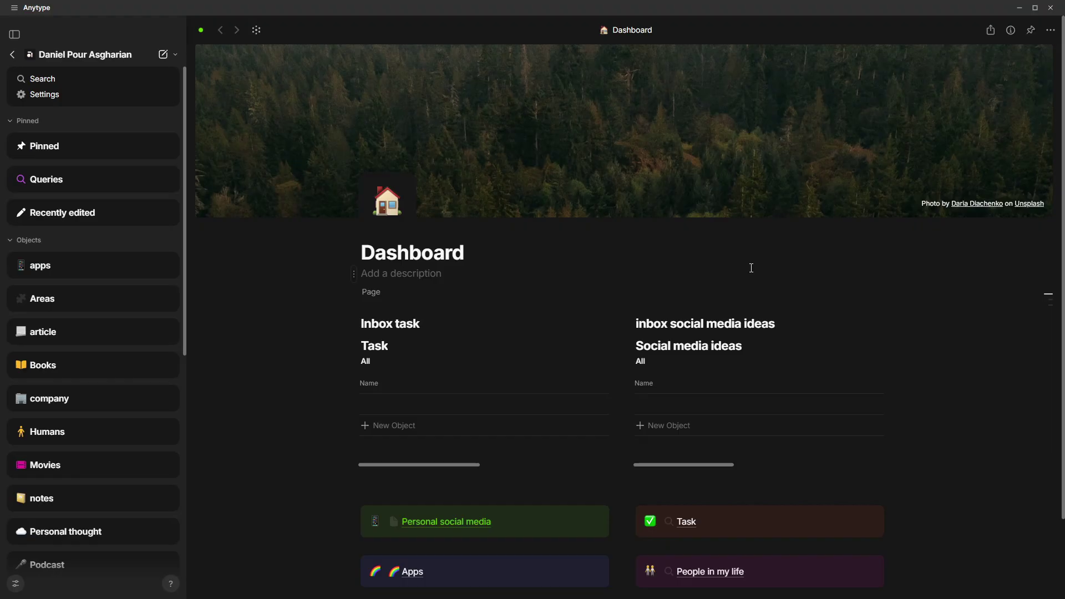
scroll(637, 155, "down", 2)
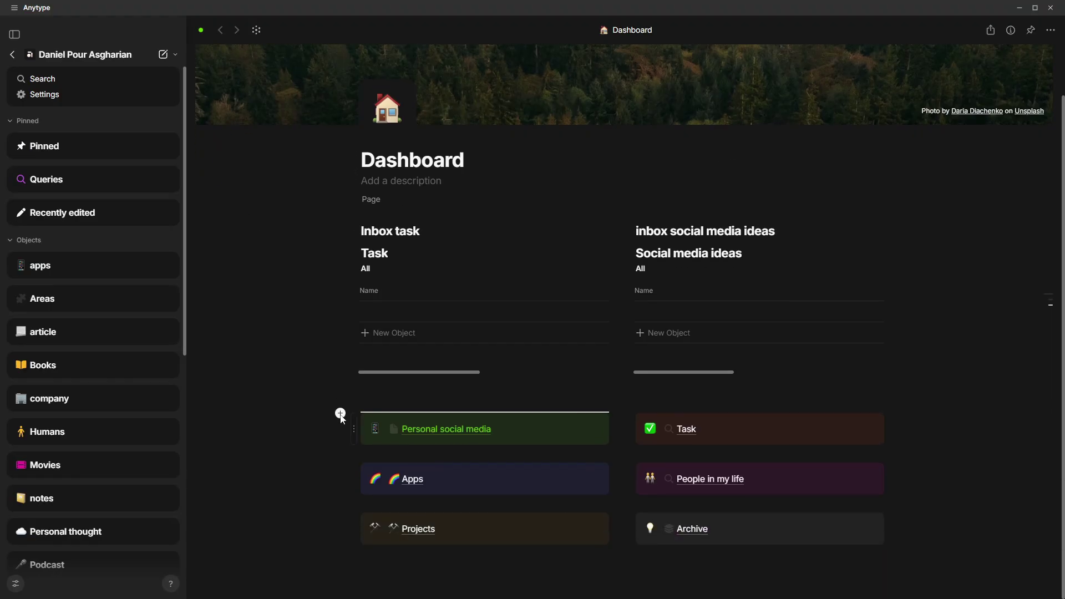
scroll(639, 398, "up", 2)
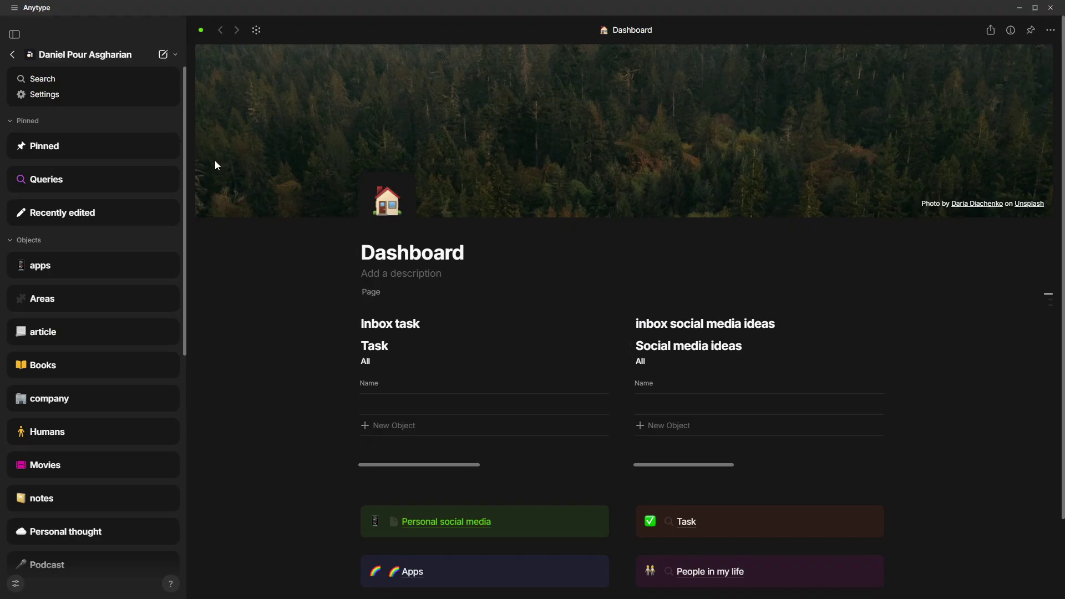
scroll(533, 340, "down", 1)
scroll(532, 340, "up", 1)
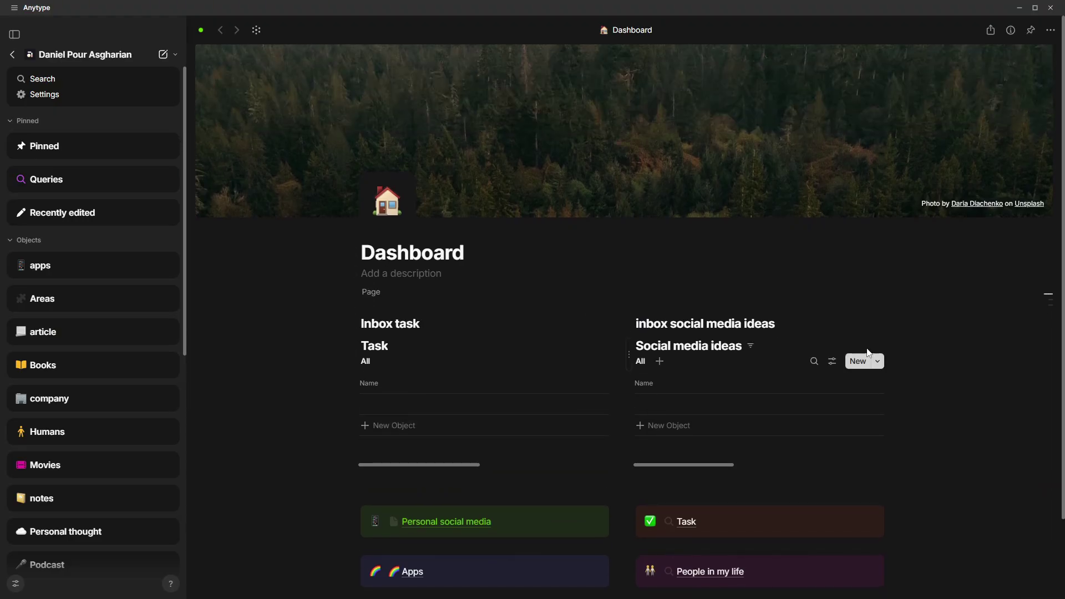